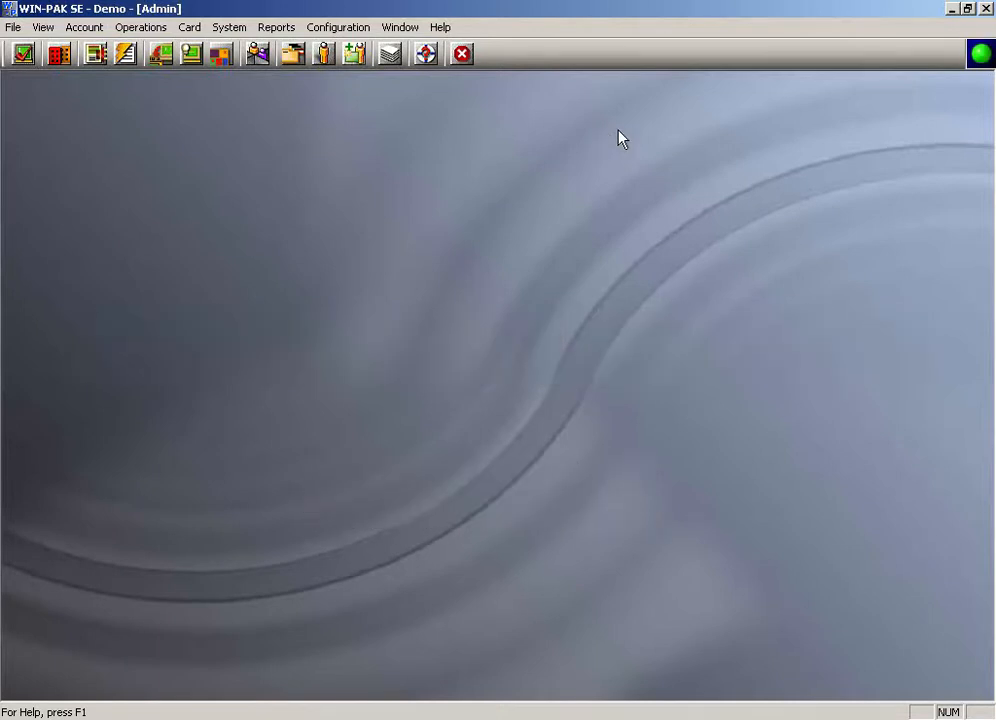
# Step: Open the time zone list and add a new time zone named Warehouse
pyautogui.click(333, 28)
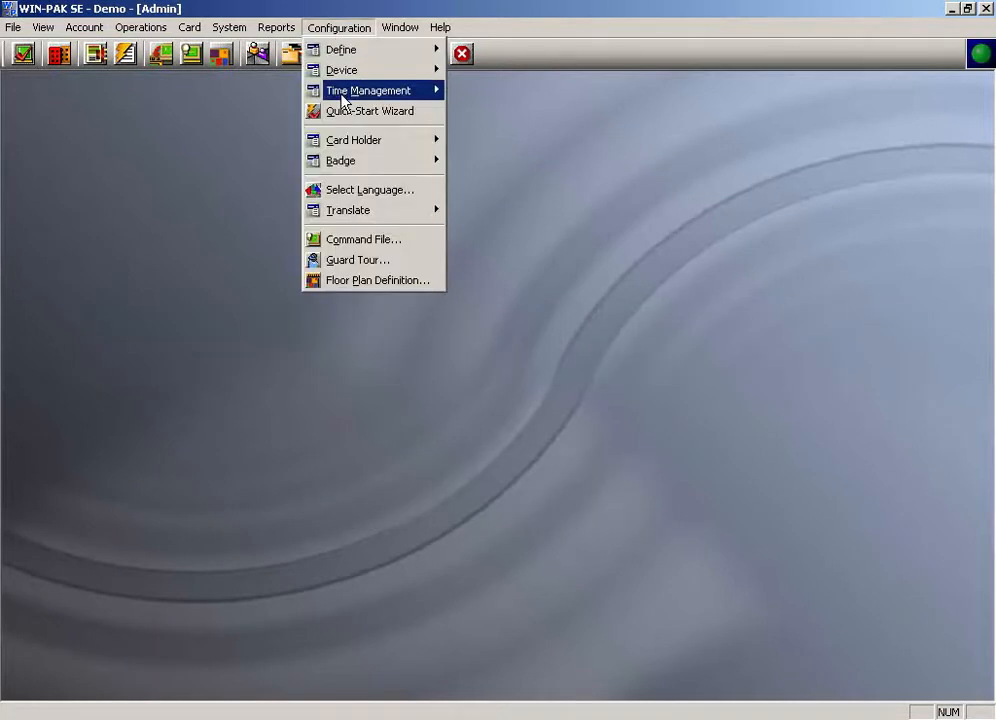
pyautogui.moveTo(340, 97)
pyautogui.click(487, 91)
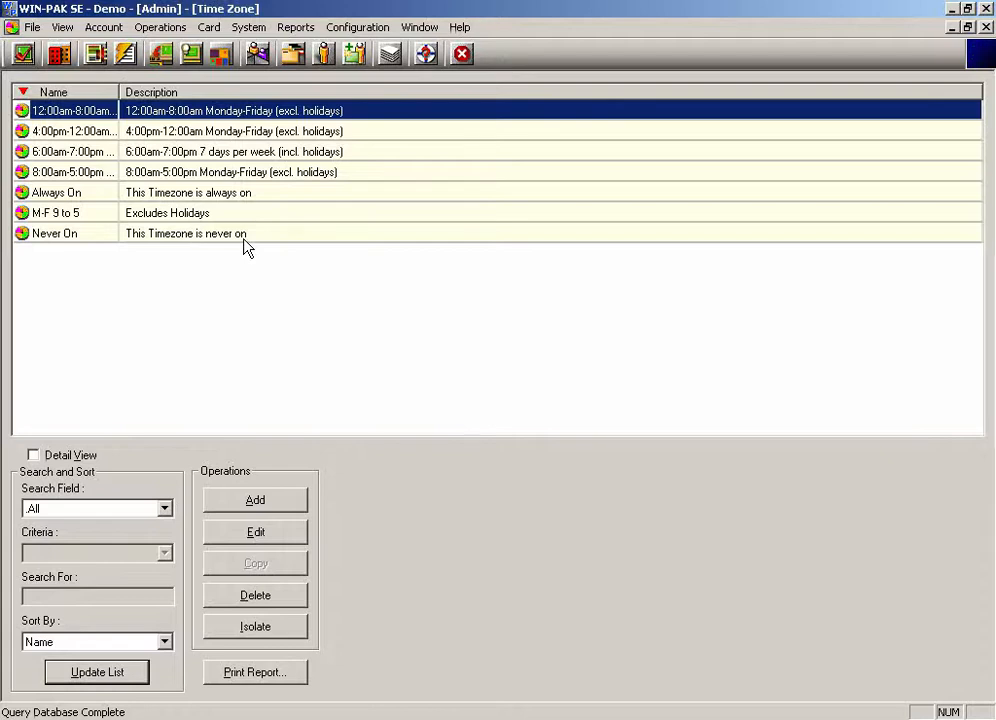
pyautogui.click(255, 497)
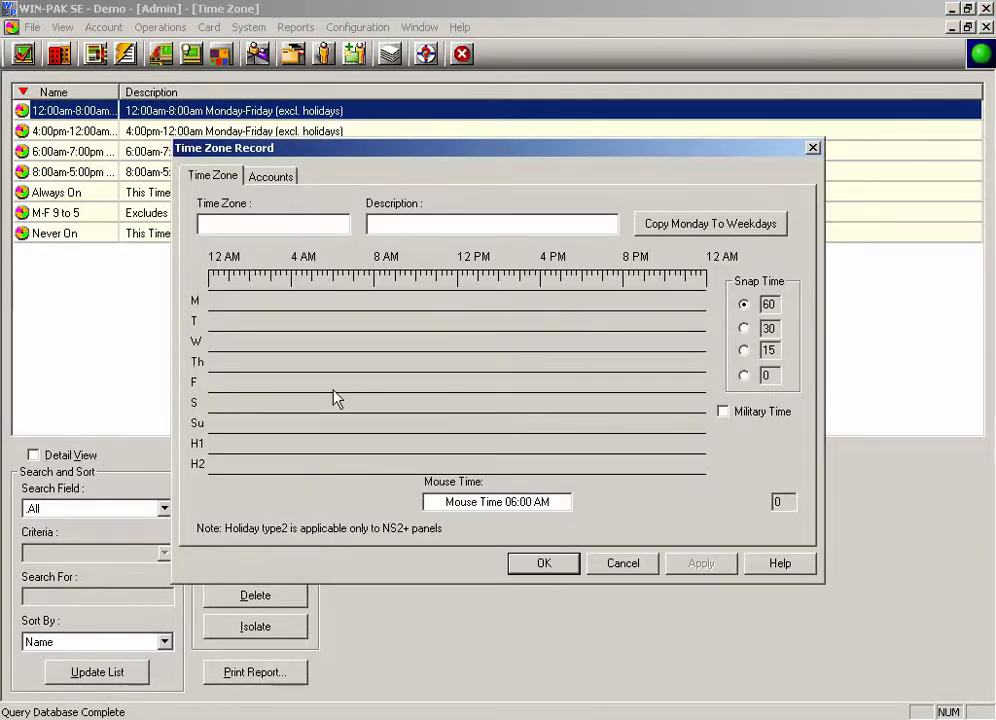
pyautogui.click(283, 224)
pyautogui.write('Warehouse')
pyautogui.press('Tab')
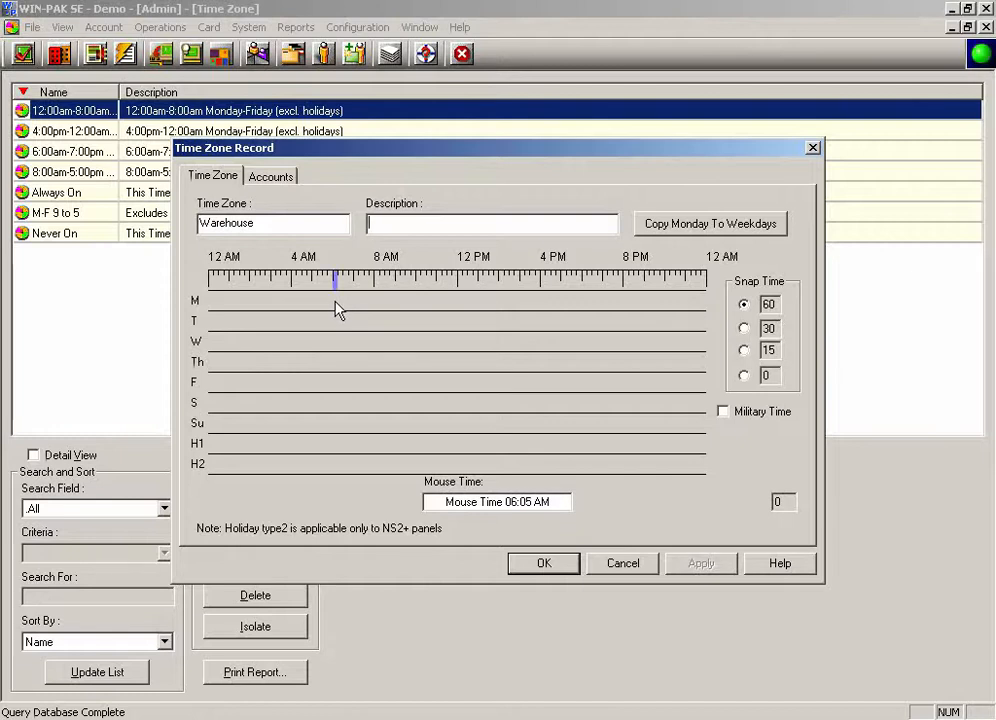
# Step: Mark Monday active from about 6 AM to 6 PM, copy Monday to the other weekdays, and save the time zone
pyautogui.moveTo(337, 310); pyautogui.dragTo(569, 296)
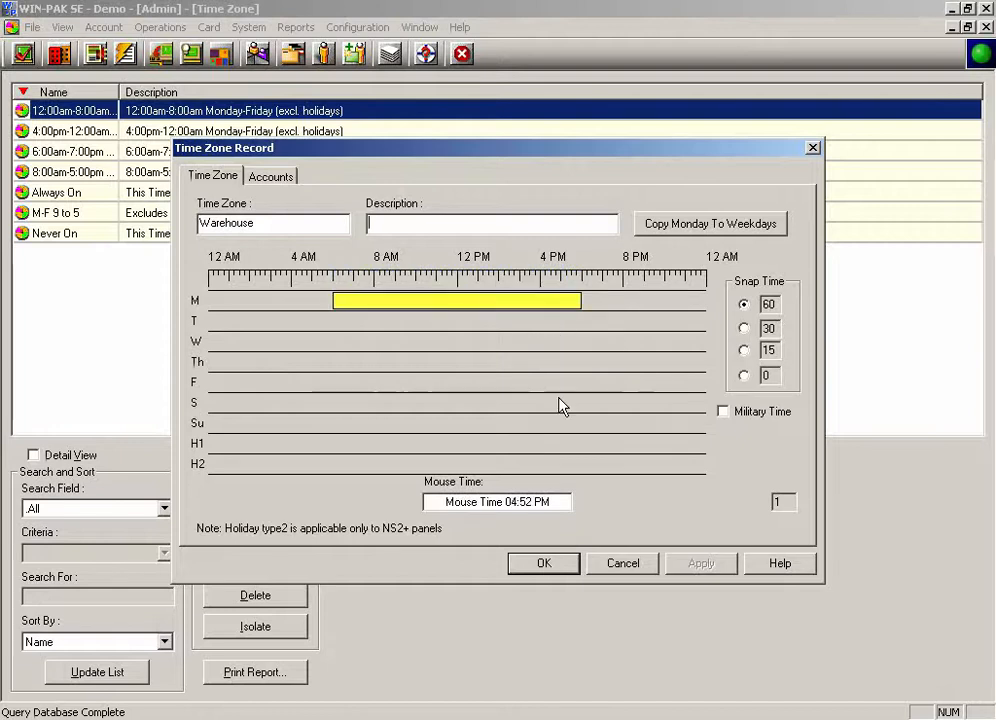
pyautogui.click(700, 228)
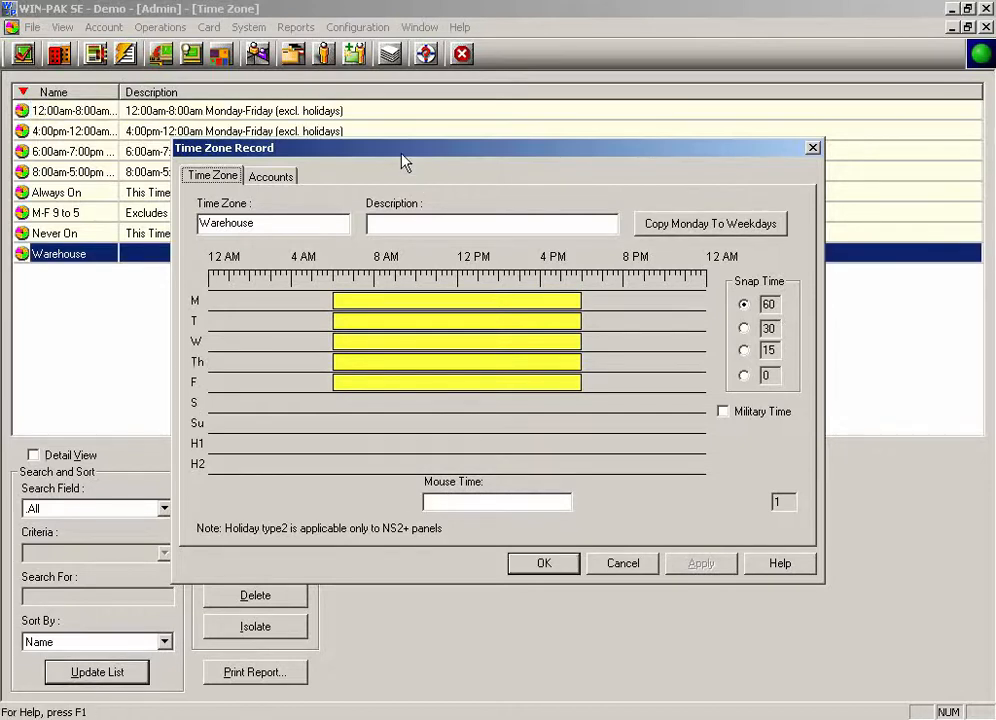
pyautogui.click(540, 563)
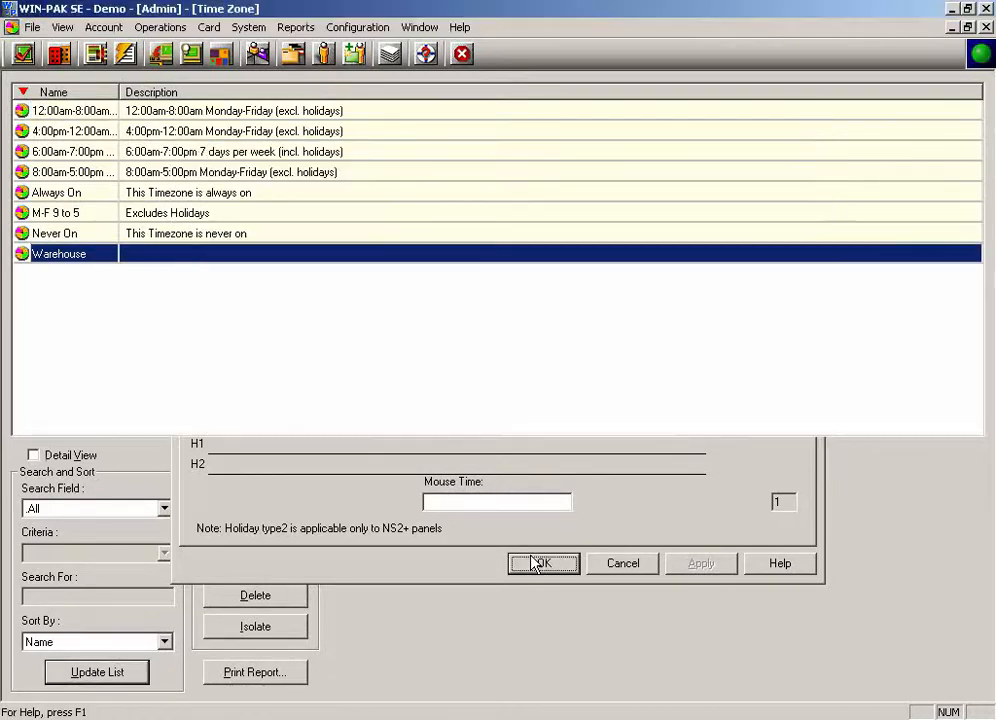
# Step: Open the access levels and add a new access level named Warehouse
pyautogui.click(208, 27)
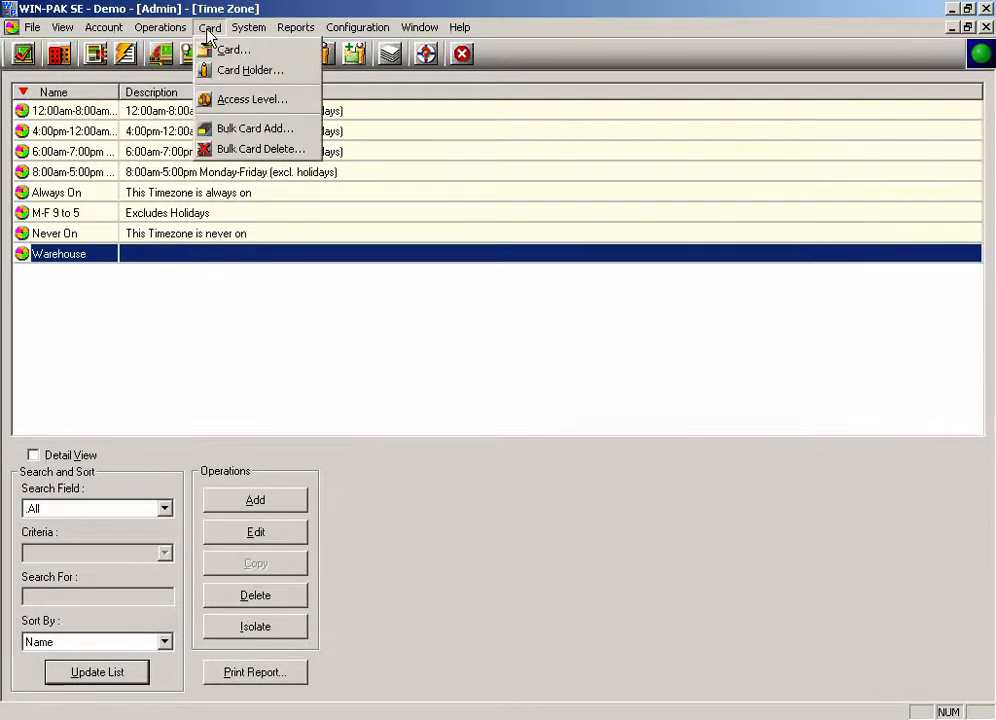
pyautogui.click(236, 100)
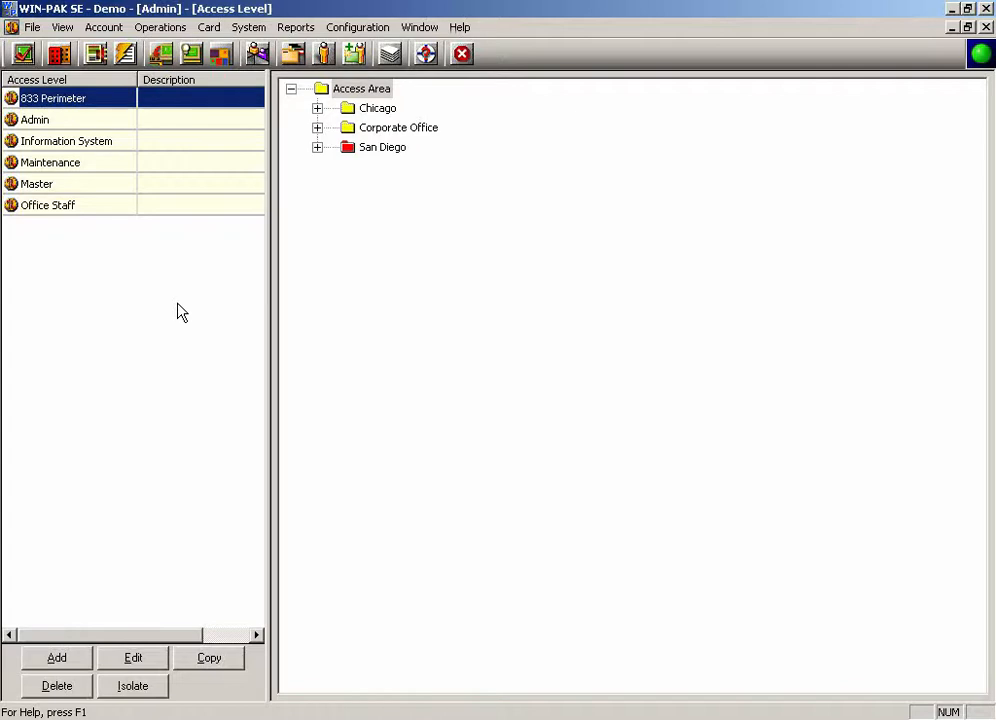
pyautogui.click(55, 661)
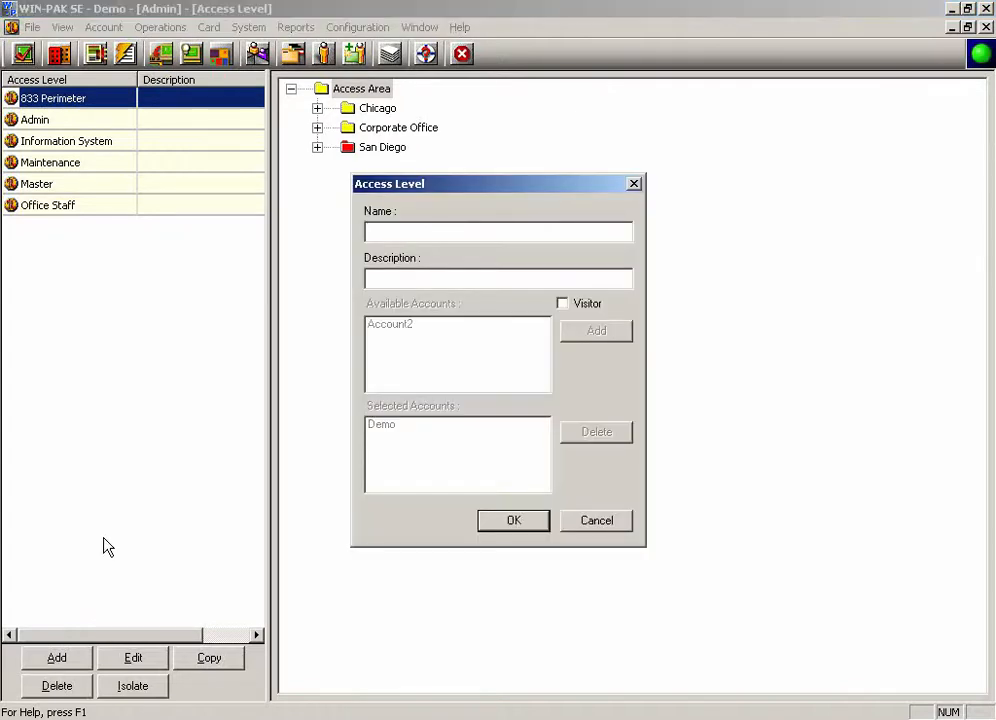
pyautogui.write('Warehouse')
pyautogui.press('Return')
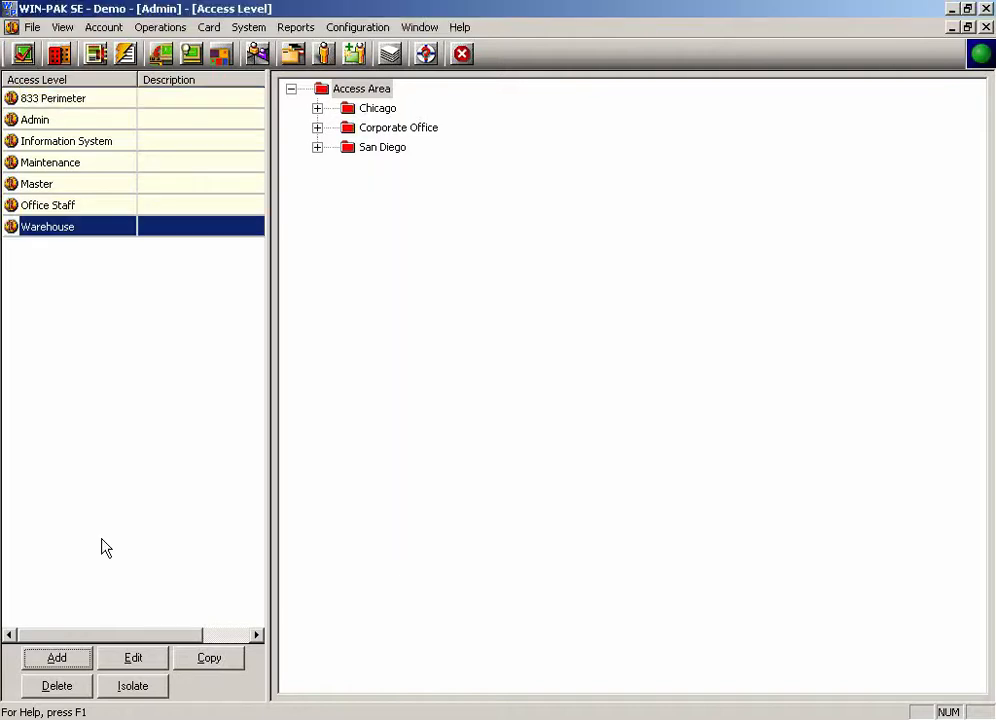
# Step: Grant the Warehouse access level entry through the Corporate Office Front Door using the Warehouse time zone
pyautogui.click(317, 108)
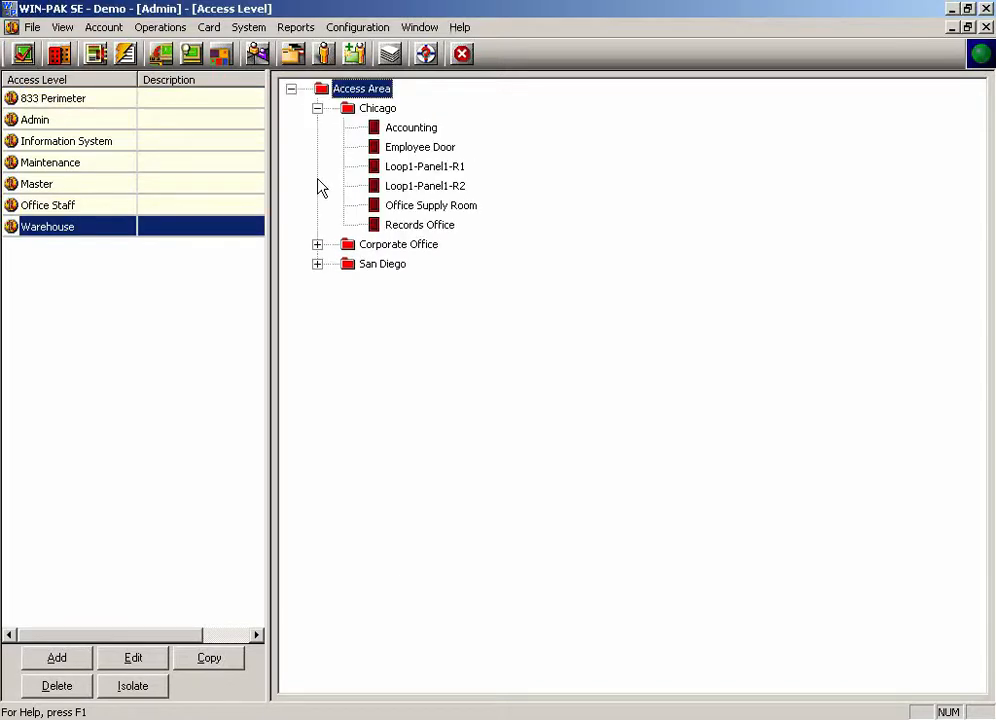
pyautogui.click(317, 244)
pyautogui.click(317, 302)
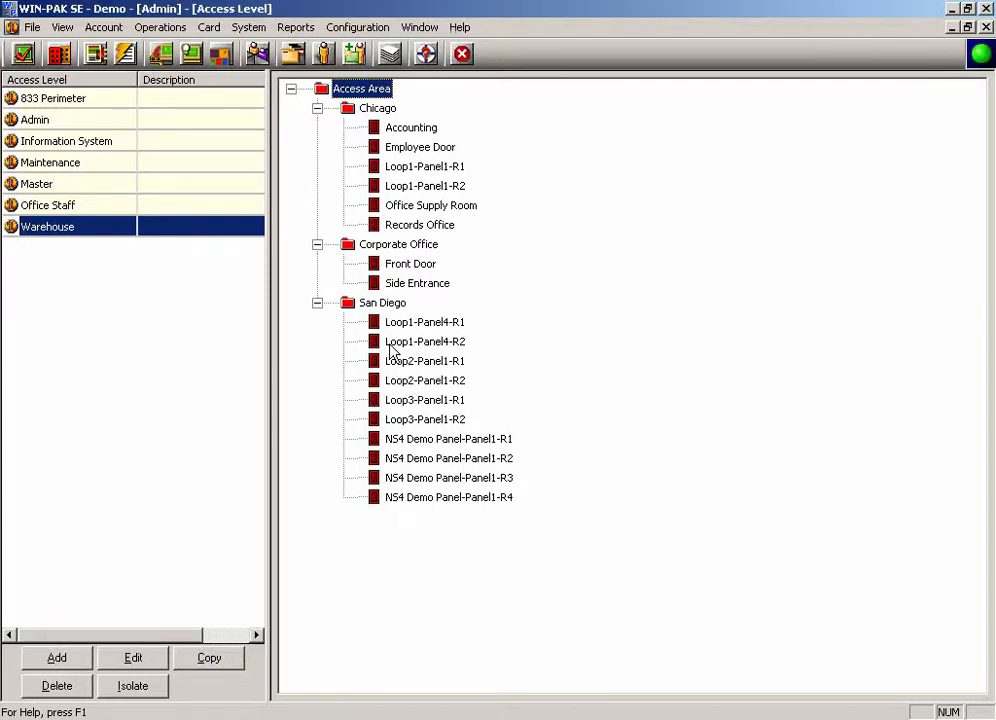
pyautogui.rightClick(382, 263)
pyautogui.click(409, 273)
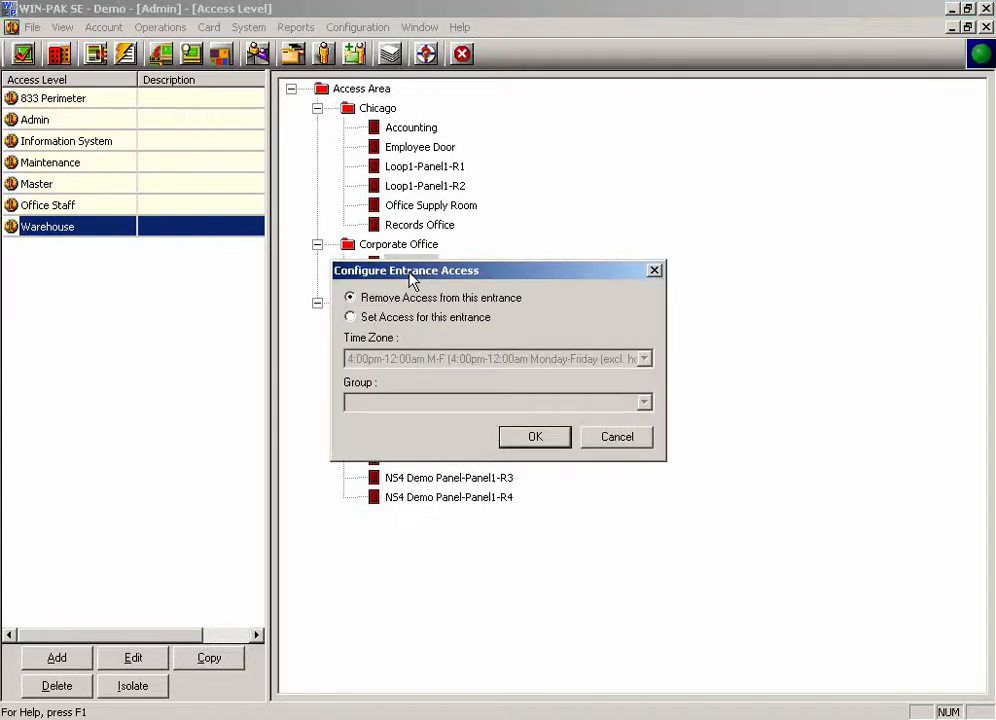
pyautogui.click(407, 320)
pyautogui.click(409, 362)
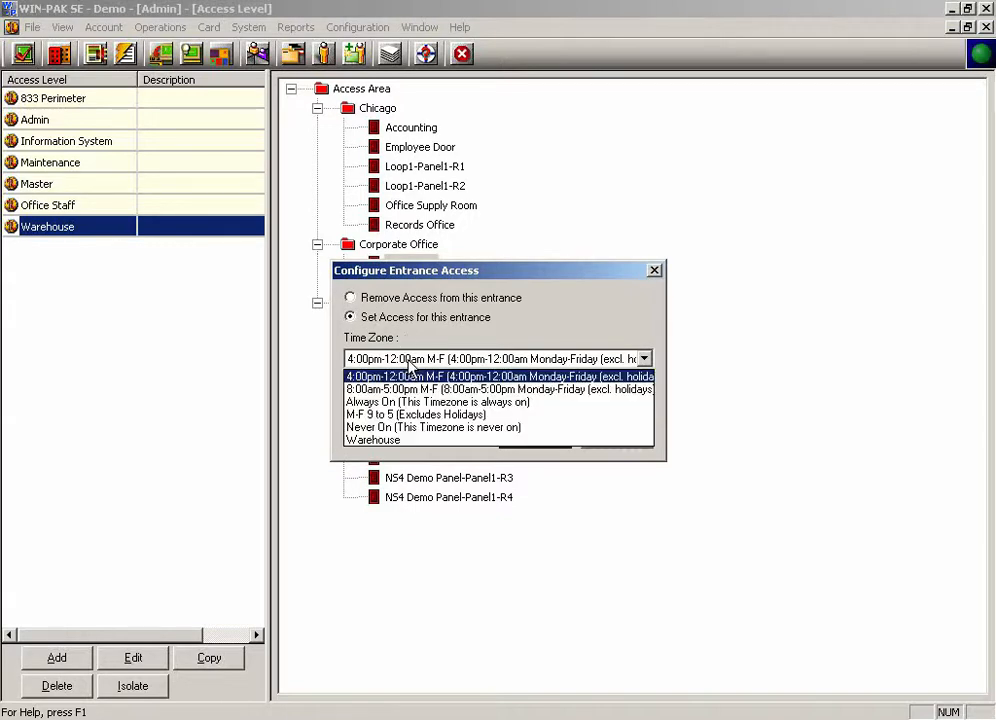
pyautogui.click(412, 441)
pyautogui.click(531, 437)
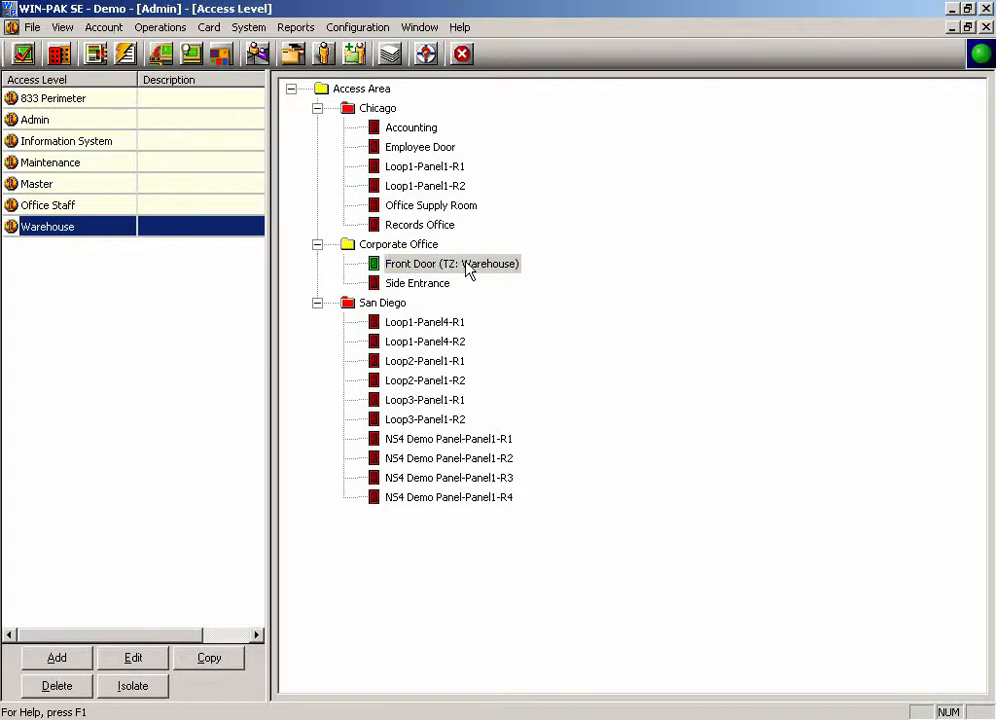
# Step: Grant the Warehouse access level entry through the Corporate Office Side Entrance using the Warehouse time zone
pyautogui.click(400, 283)
pyautogui.rightClick(379, 284)
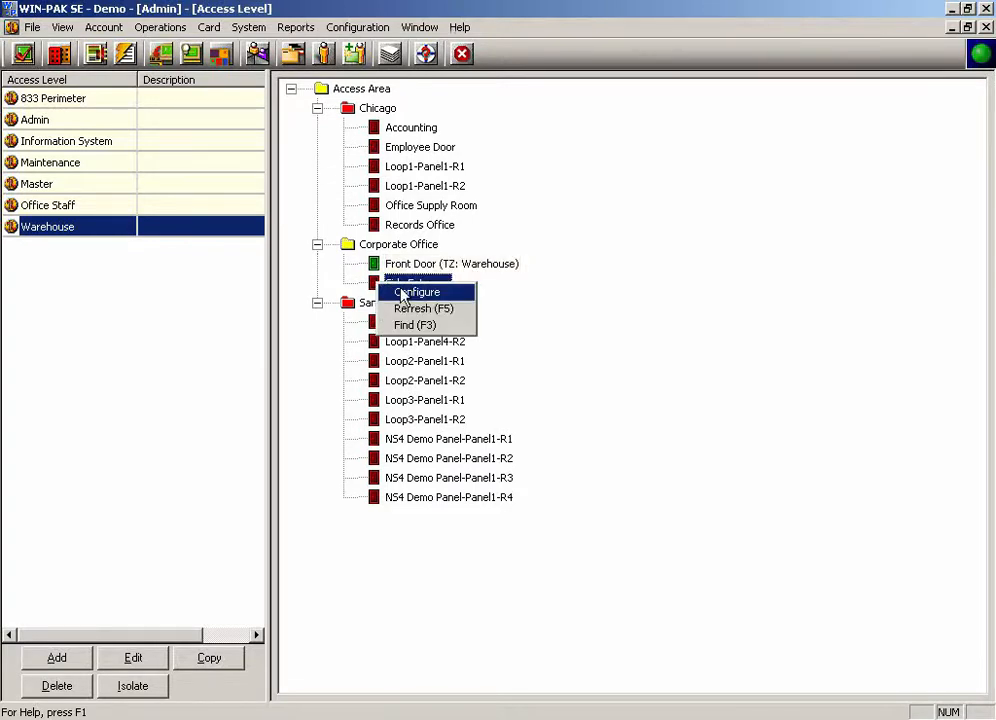
pyautogui.click(403, 293)
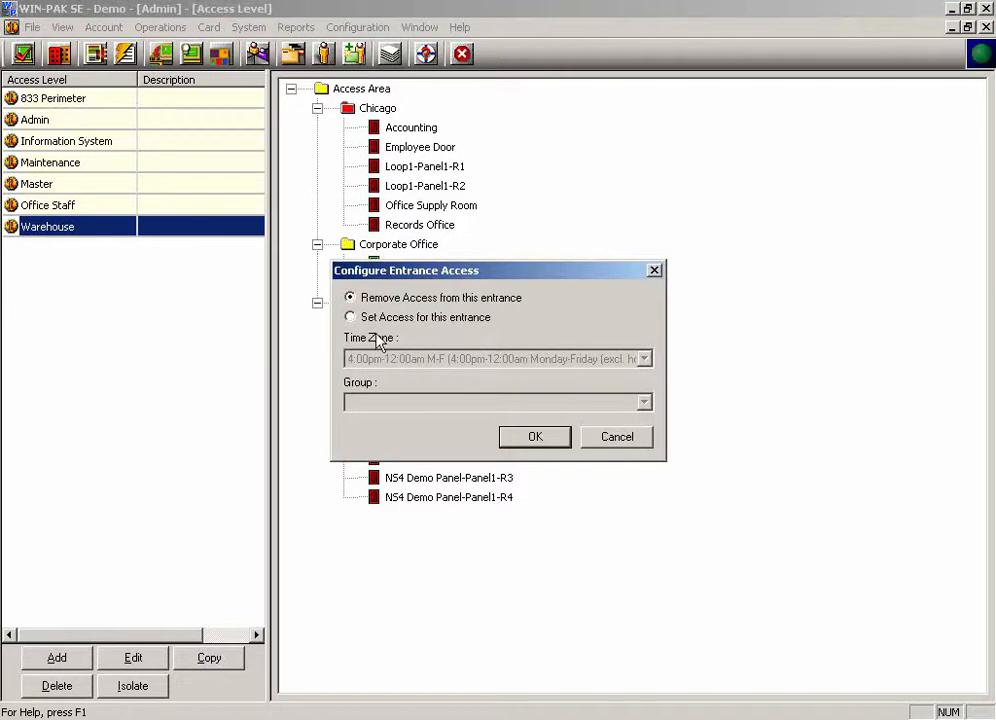
pyautogui.click(350, 317)
pyautogui.click(388, 359)
pyautogui.click(380, 440)
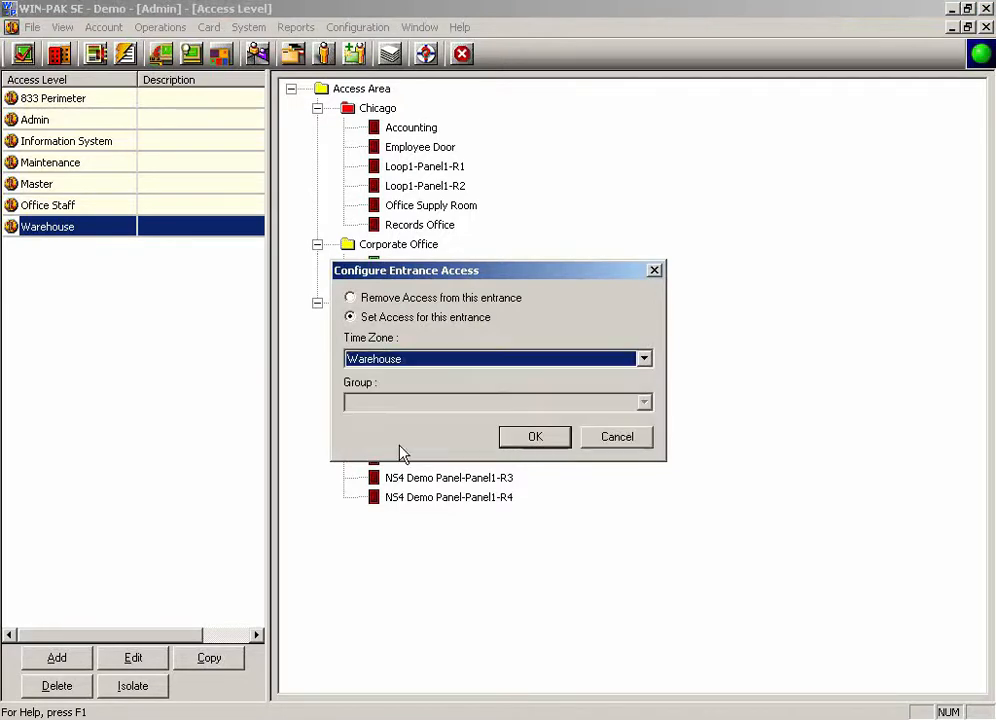
pyautogui.click(527, 437)
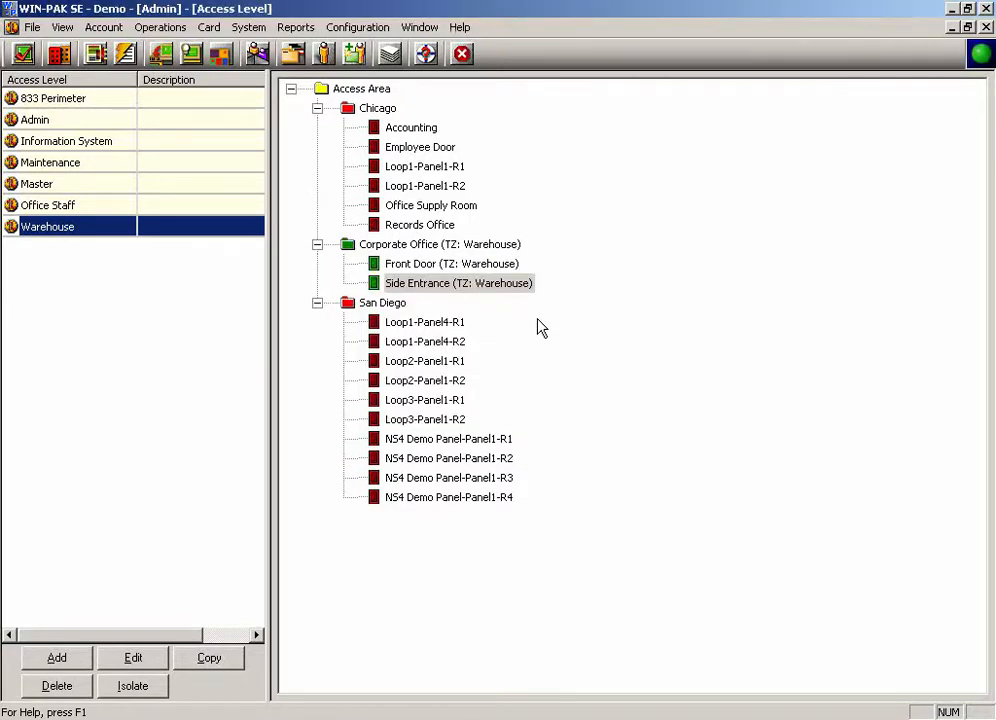
# Step: Close the access level and time zone windows and add a new card holder with the person's first and last name
pyautogui.click(985, 27)
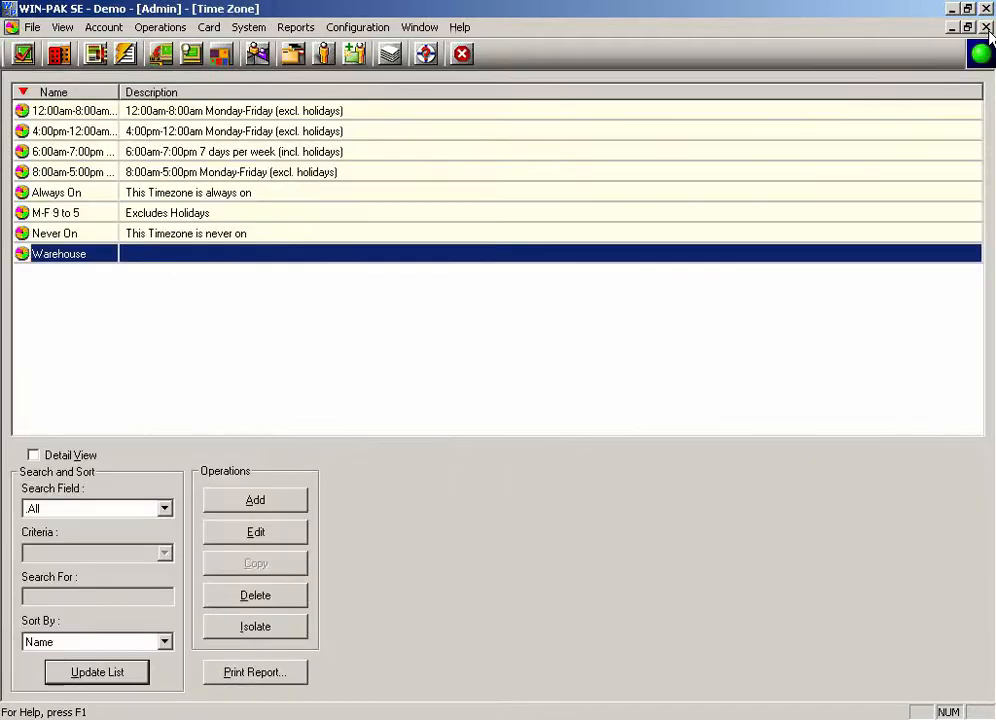
pyautogui.click(985, 27)
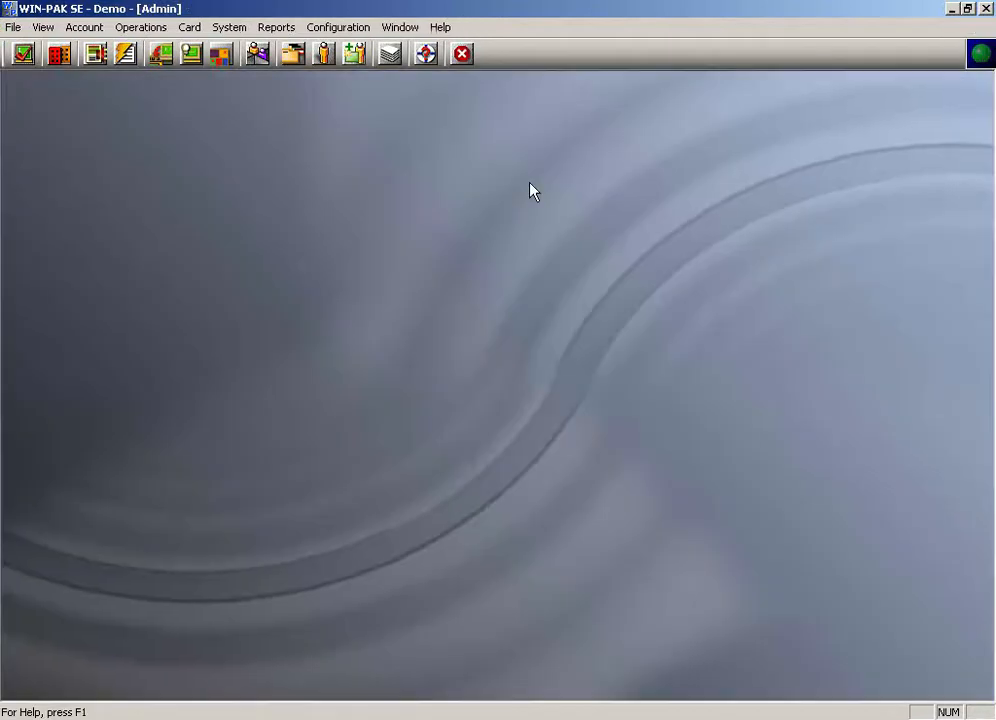
pyautogui.click(321, 56)
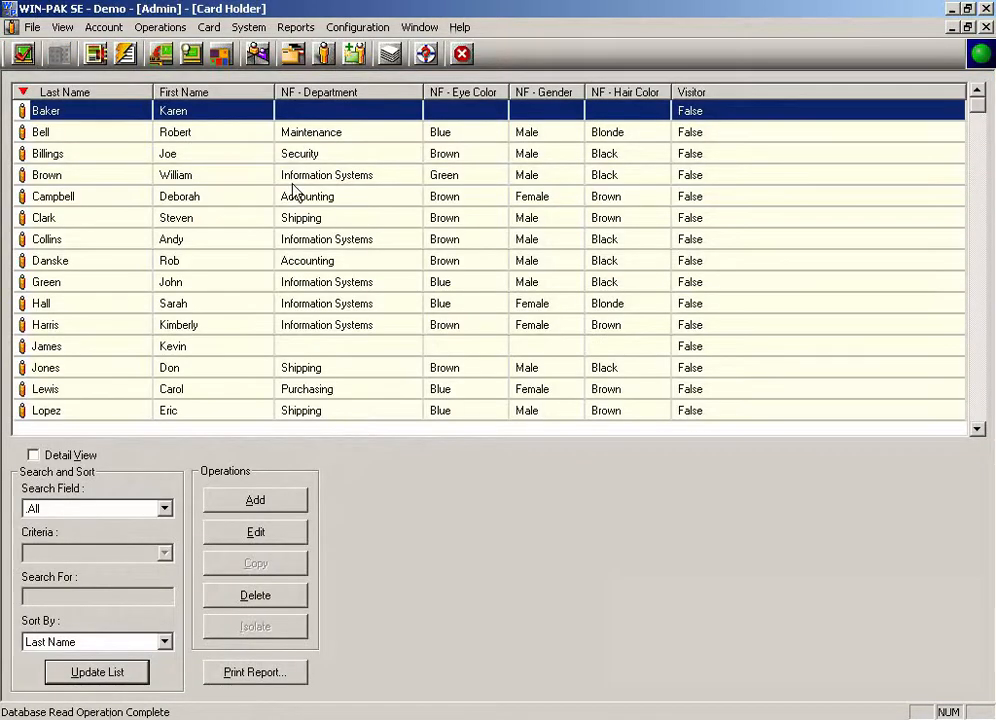
pyautogui.click(250, 501)
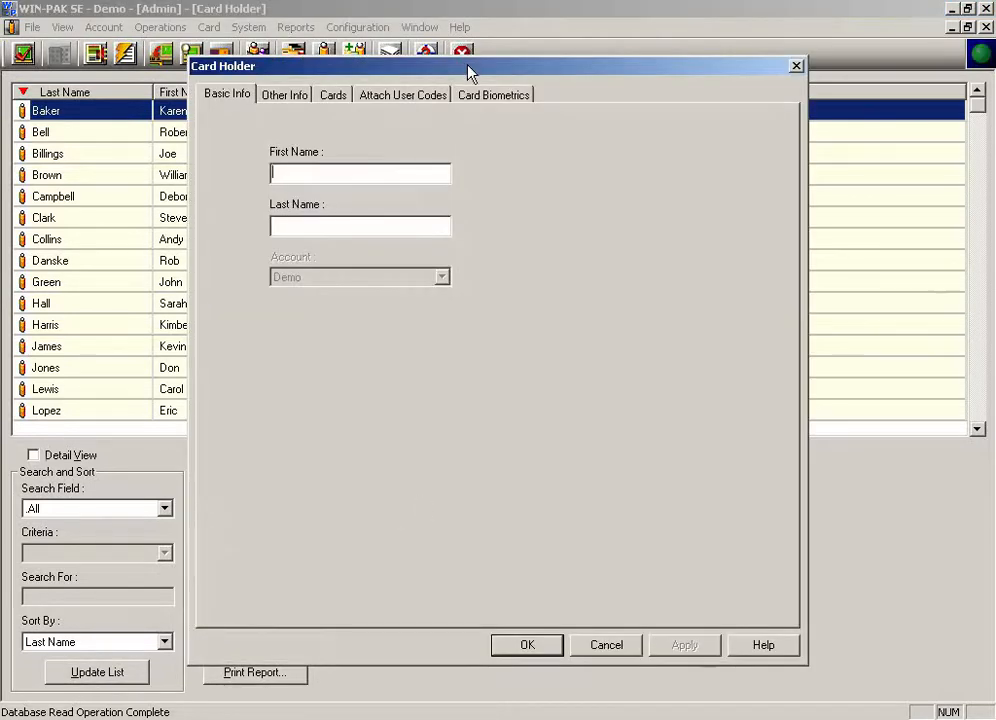
pyautogui.press('Tab')
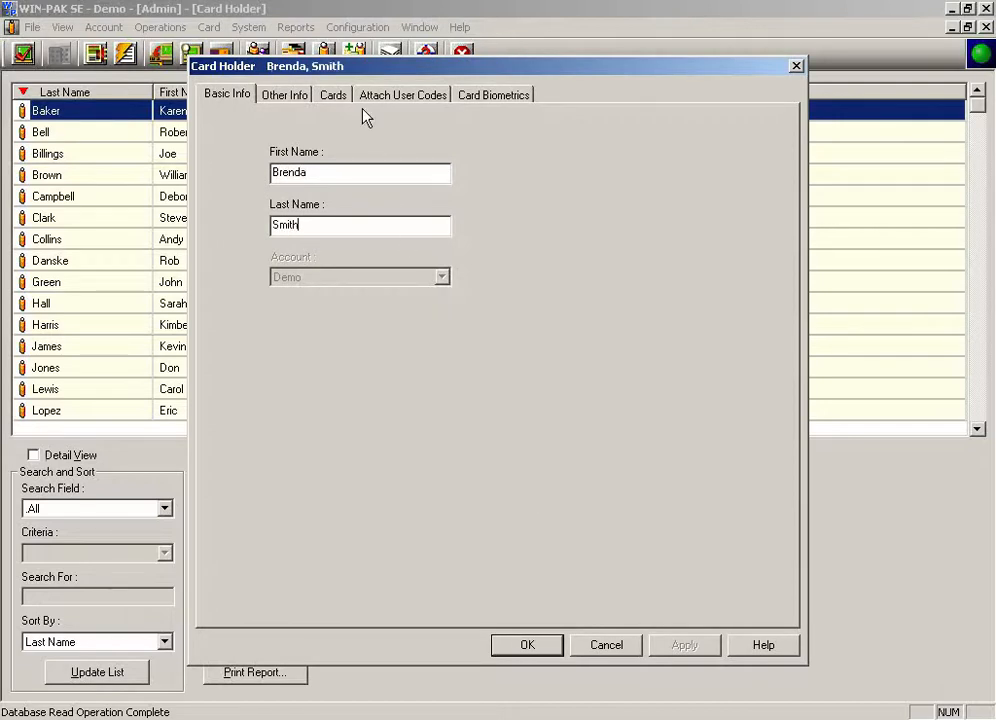
# Step: Add a new card for the card holder, entering its card number and keeping the status Inactive
pyautogui.click(333, 95)
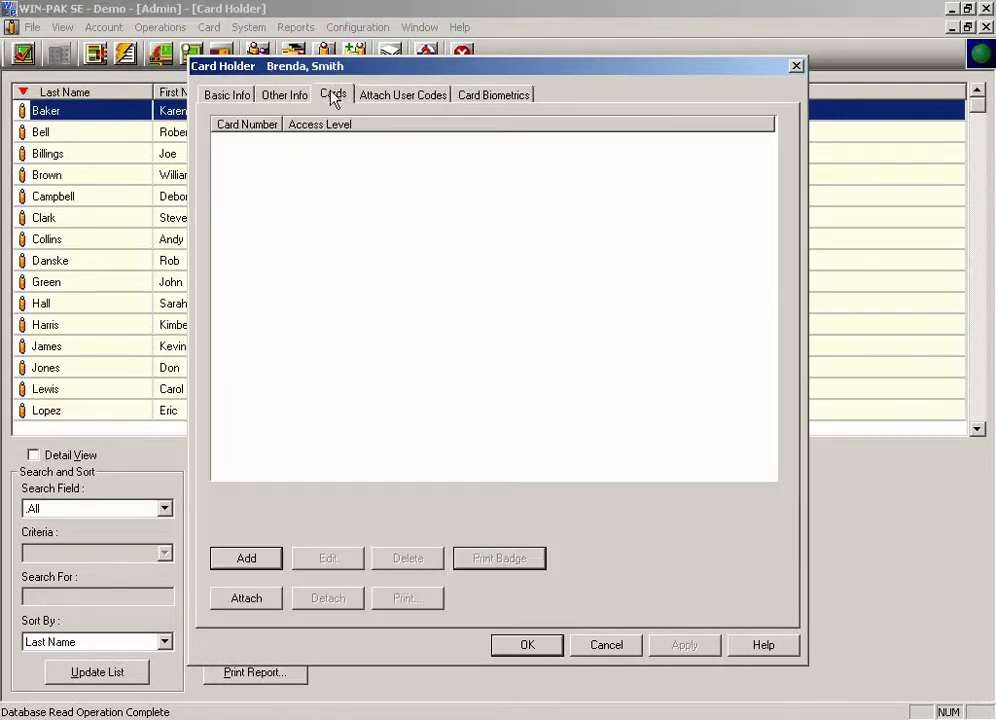
pyautogui.click(240, 560)
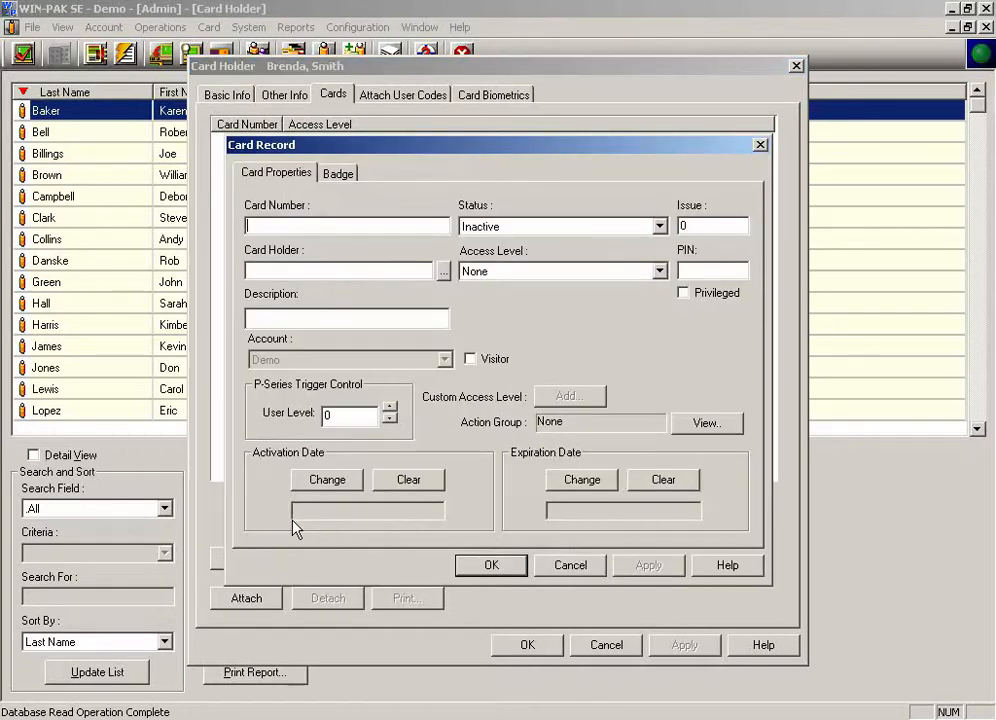
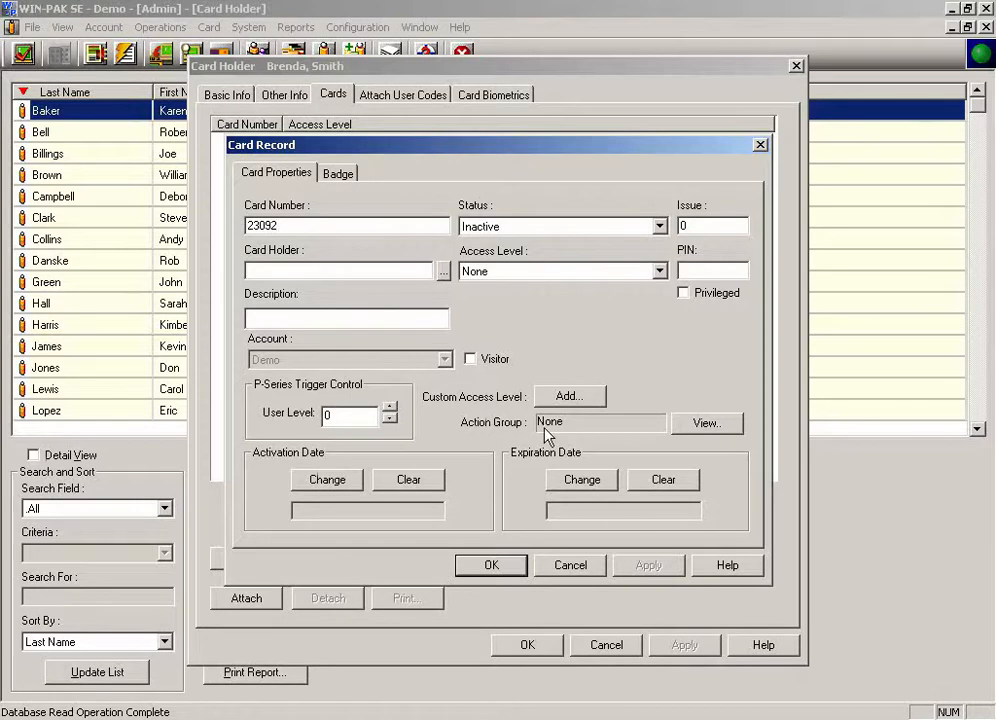
pyautogui.click(533, 227)
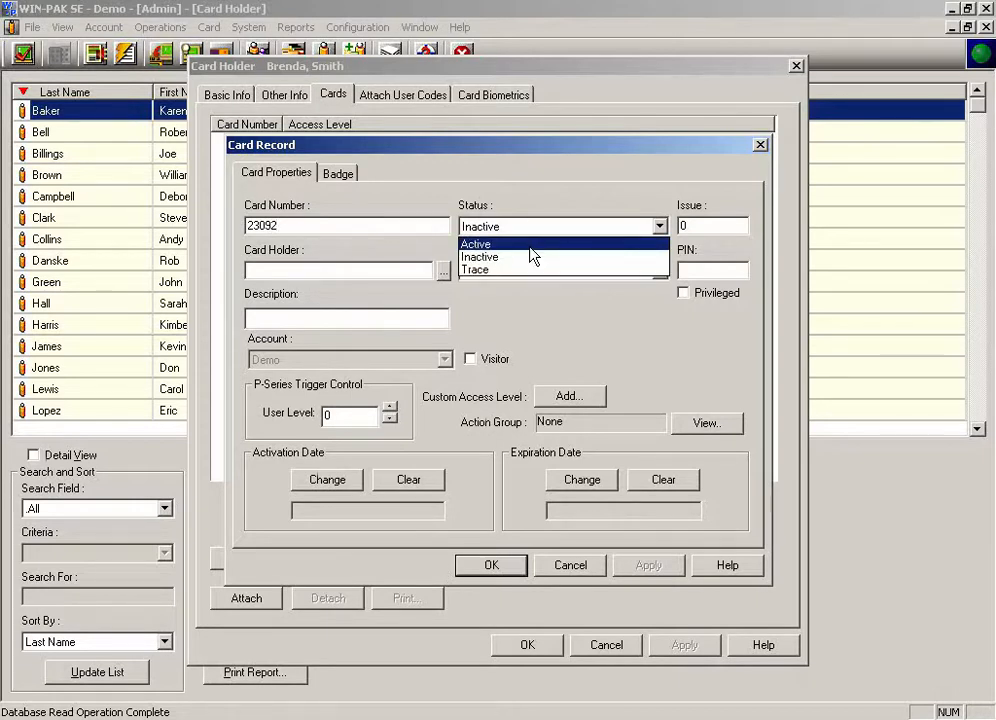
pyautogui.click(531, 256)
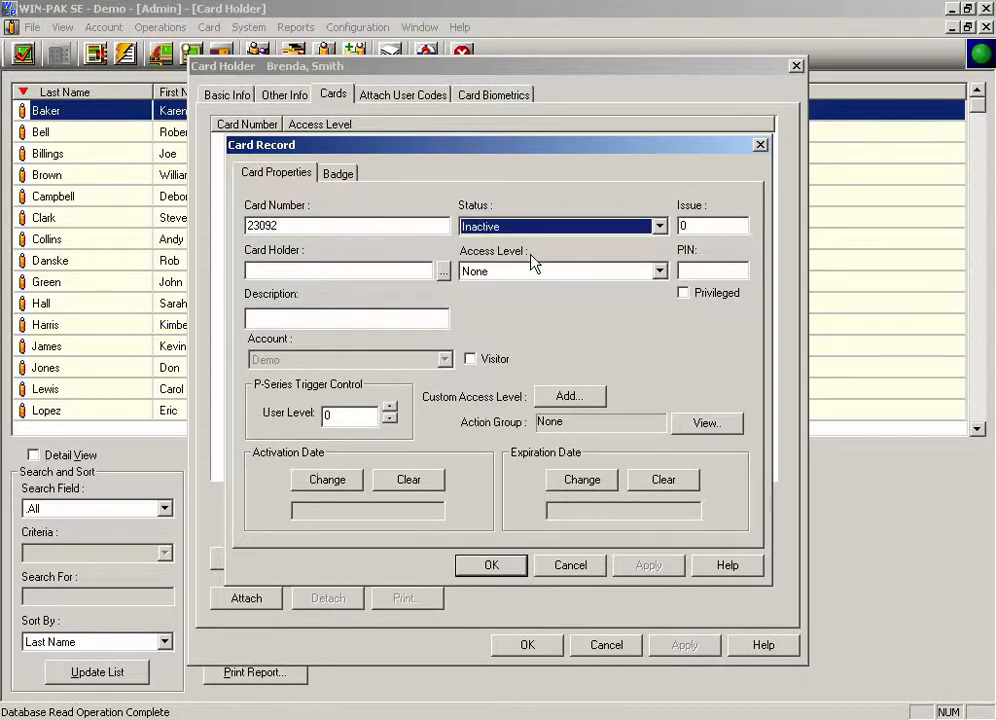
# Step: Set the card's activation date to February 11, 2008
pyautogui.click(325, 482)
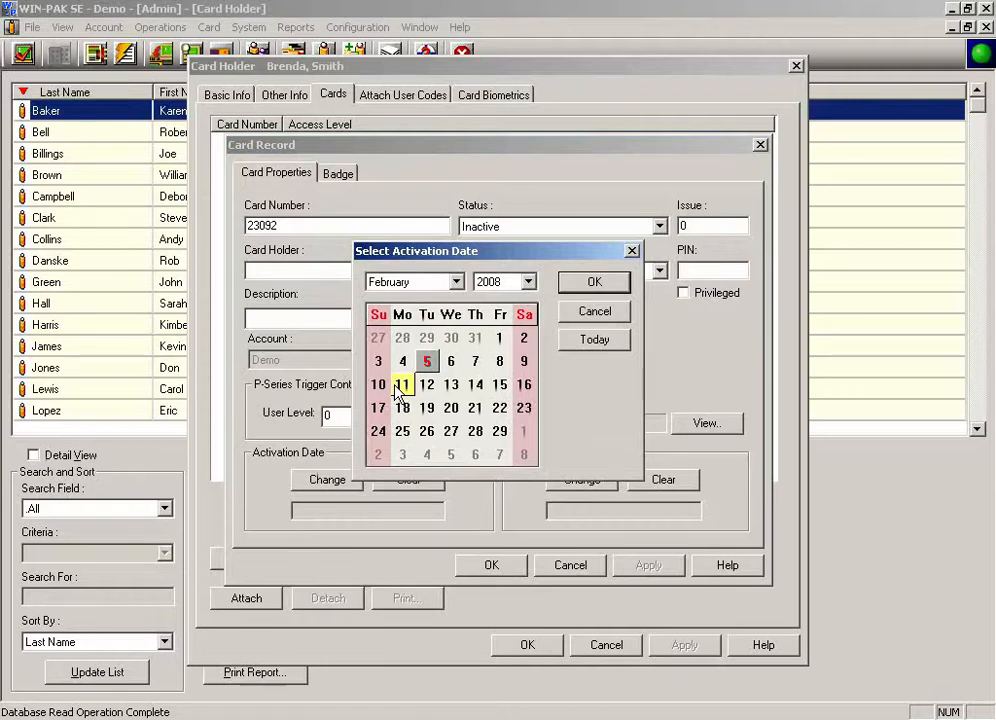
pyautogui.click(401, 386)
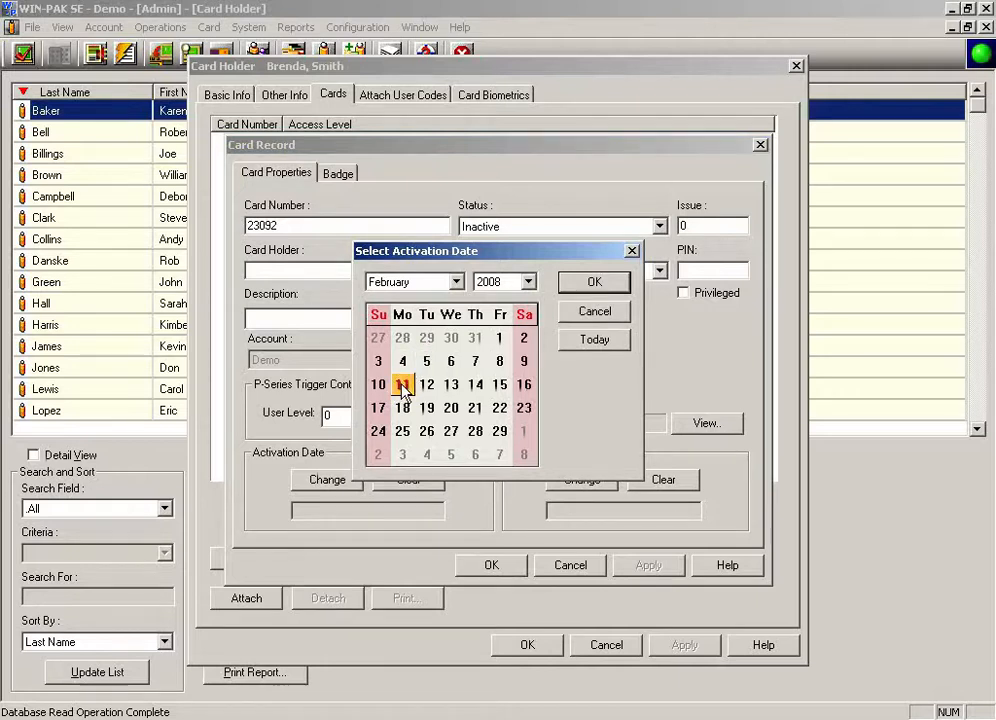
pyautogui.click(567, 289)
# Step: Assign the Warehouse access level to the card and set its expiration date to March 8, 2008
pyautogui.click(508, 282)
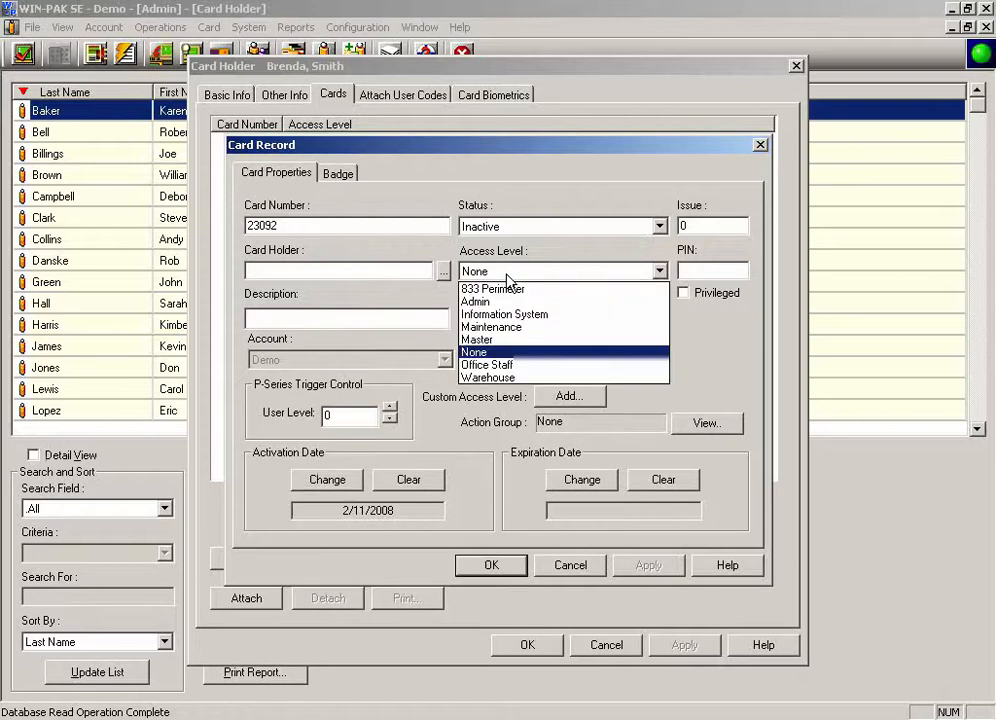
pyautogui.click(508, 377)
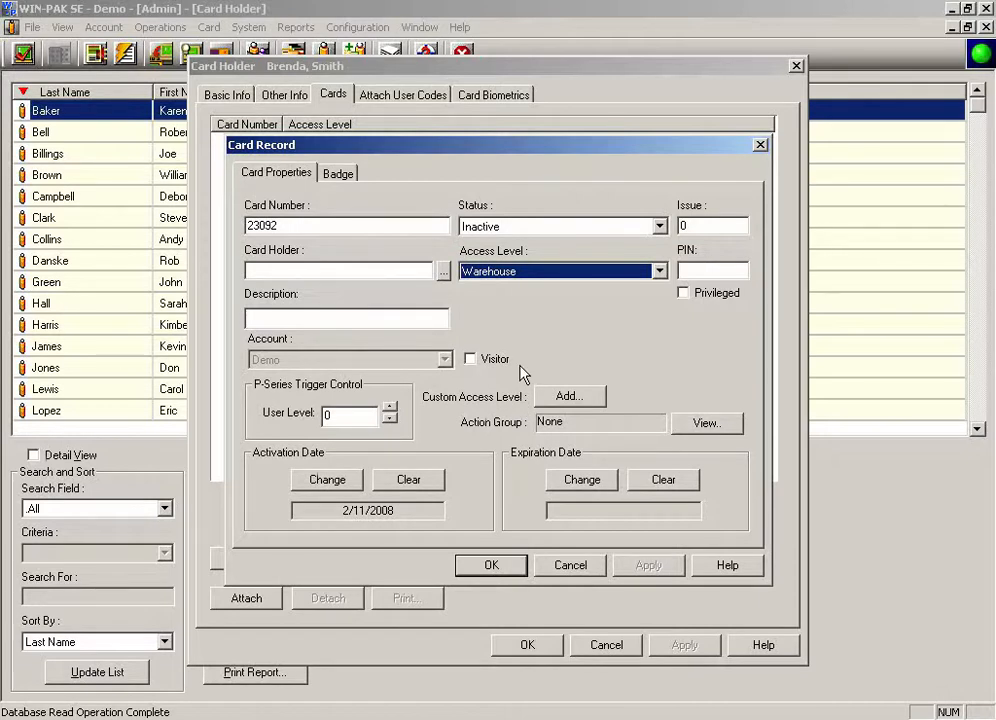
pyautogui.click(567, 487)
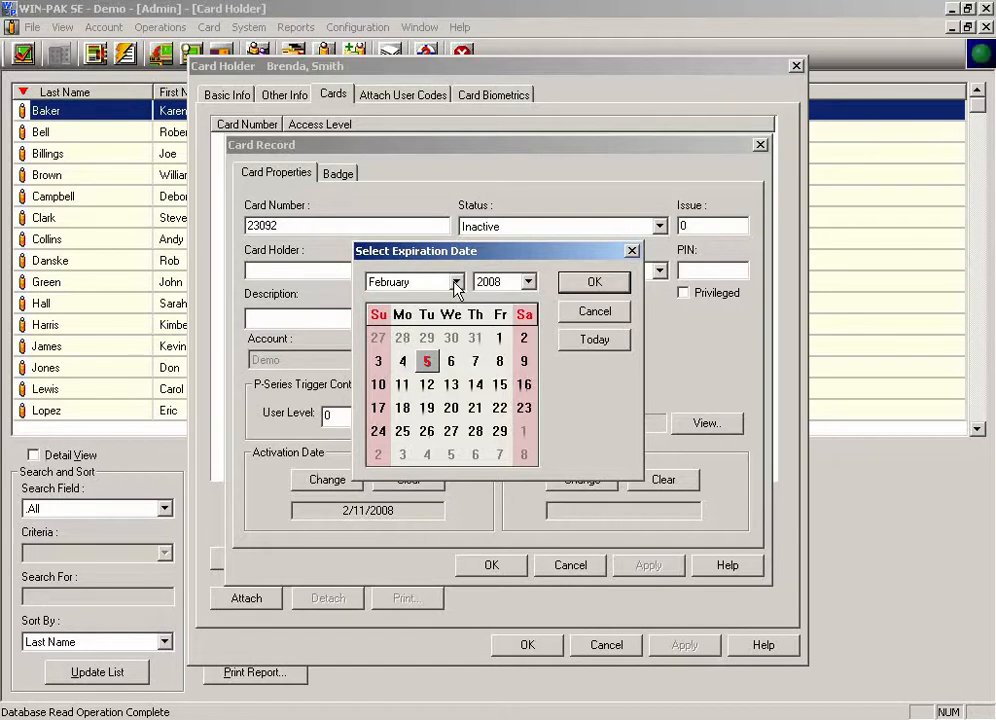
pyautogui.click(524, 455)
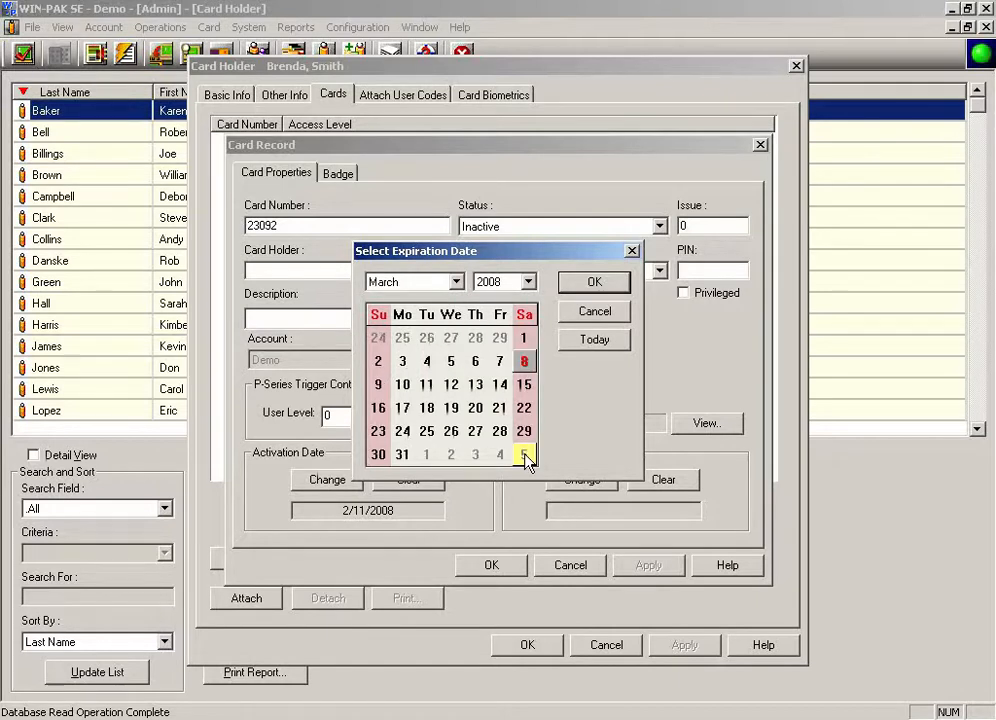
pyautogui.click(590, 287)
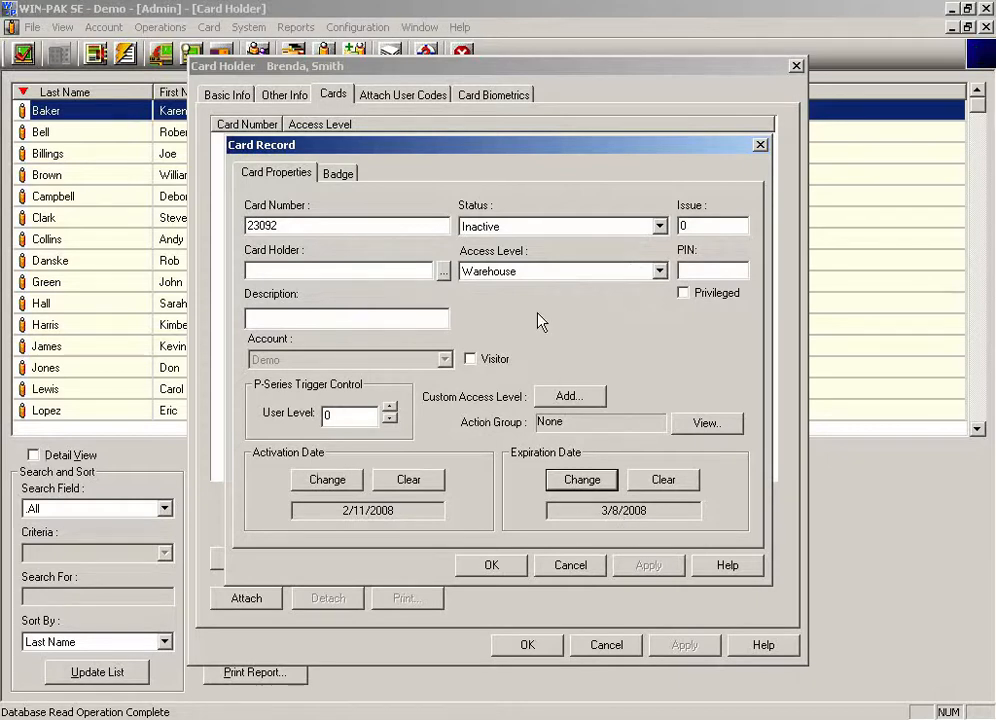
# Step: Add custom access for the card to the Chicago Employee Door using the M-F 9 to 5 time zone
pyautogui.click(566, 398)
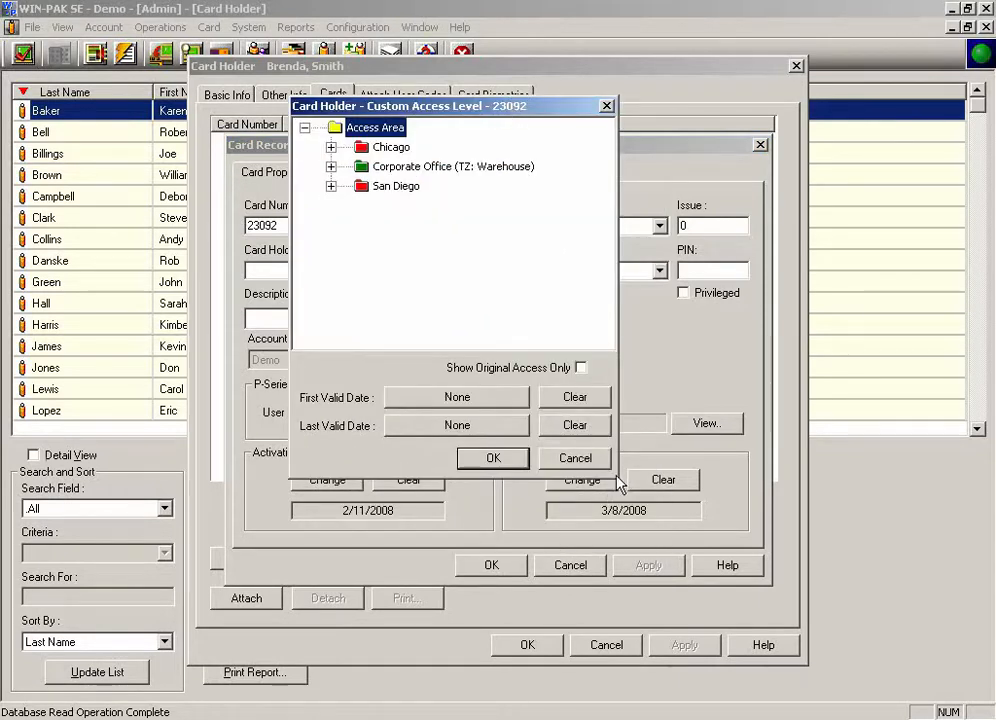
pyautogui.click(330, 147)
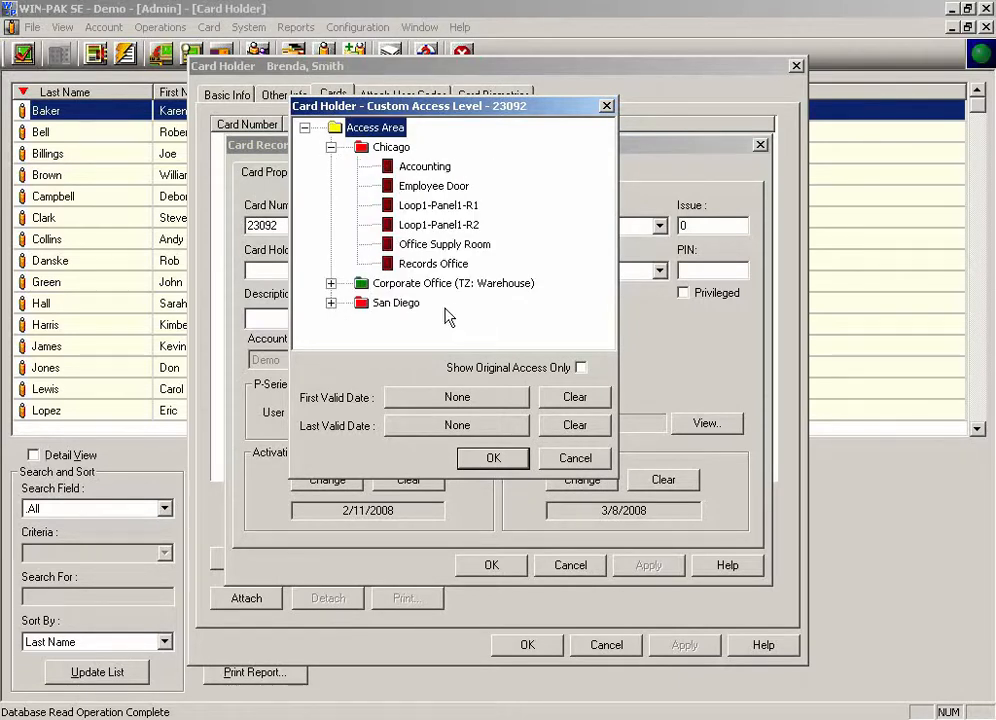
pyautogui.click(331, 304)
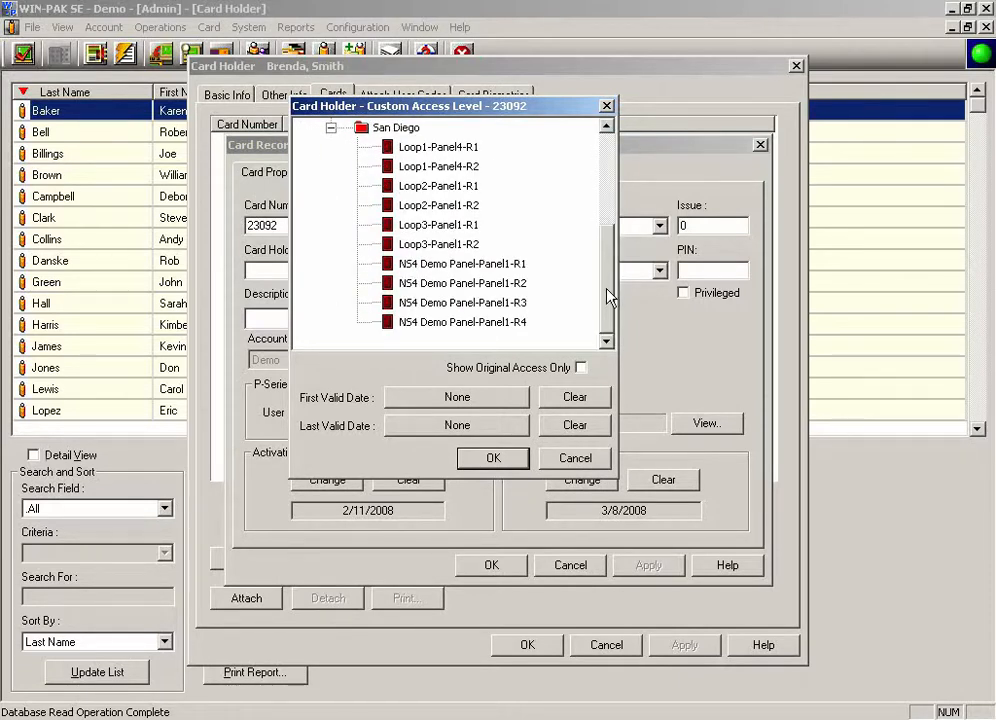
pyautogui.scroll(2, 604, 240)
pyautogui.click(331, 244)
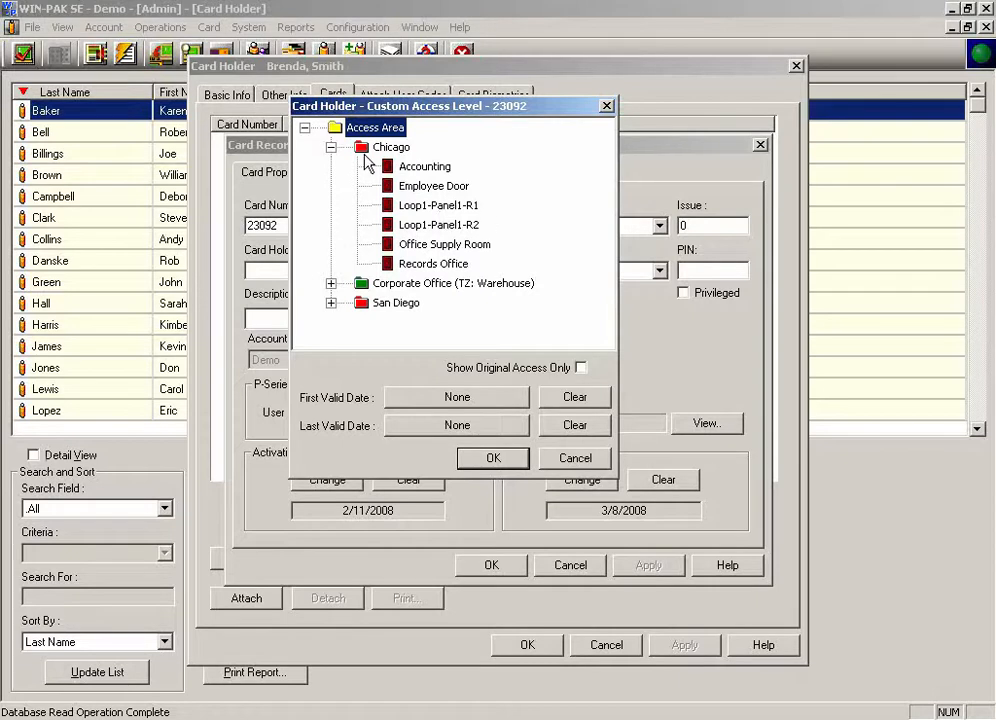
pyautogui.rightClick(447, 188)
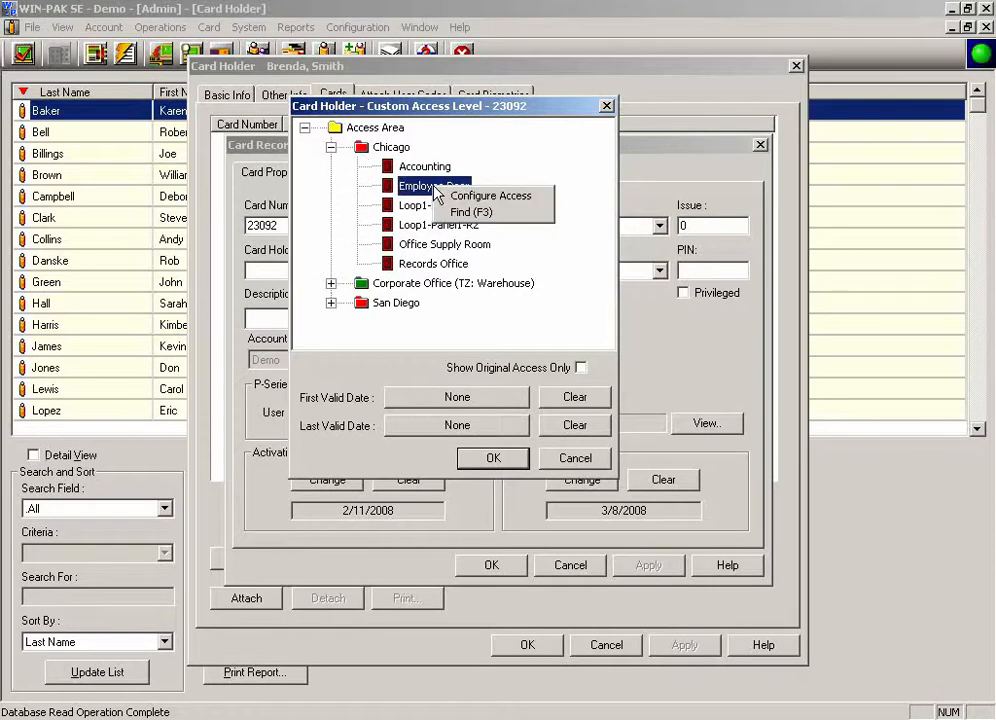
pyautogui.click(493, 197)
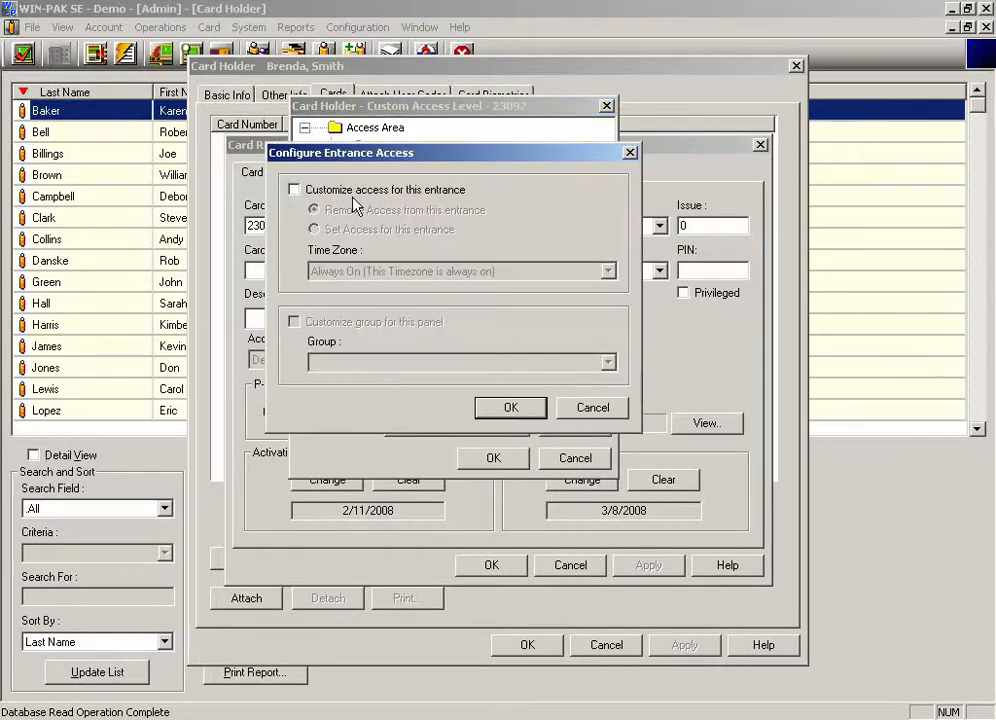
pyautogui.click(293, 189)
pyautogui.click(314, 229)
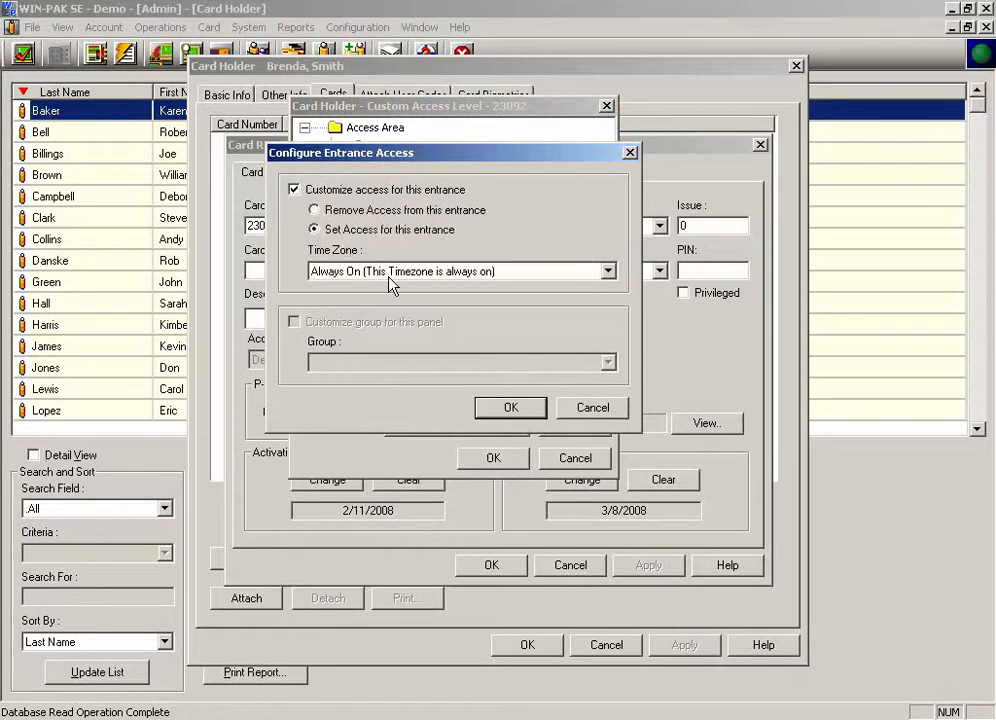
pyautogui.click(413, 272)
pyautogui.click(388, 302)
pyautogui.click(511, 407)
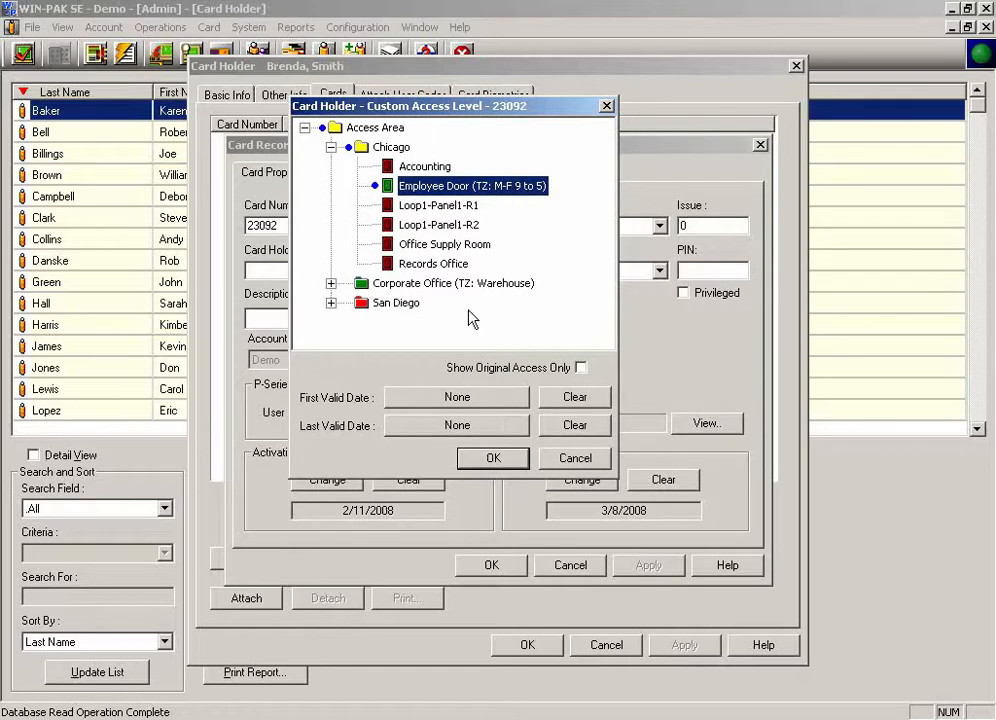
# Step: Set the custom access first valid date to February 11, 2008 and last valid date to February 15, 2008
pyautogui.click(466, 400)
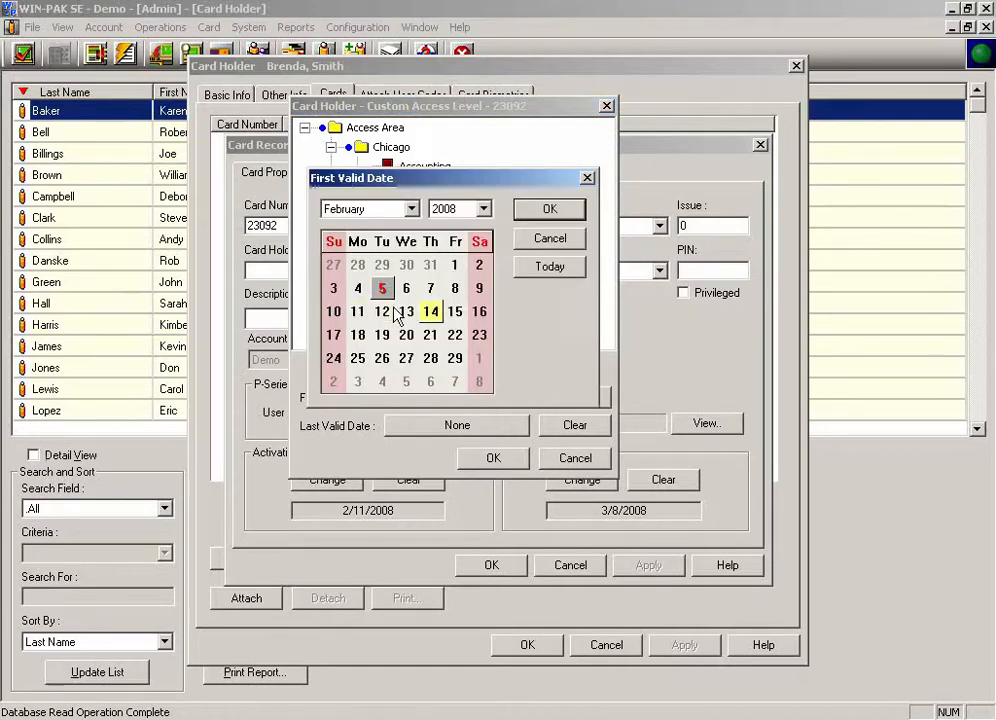
pyautogui.click(357, 311)
pyautogui.click(549, 209)
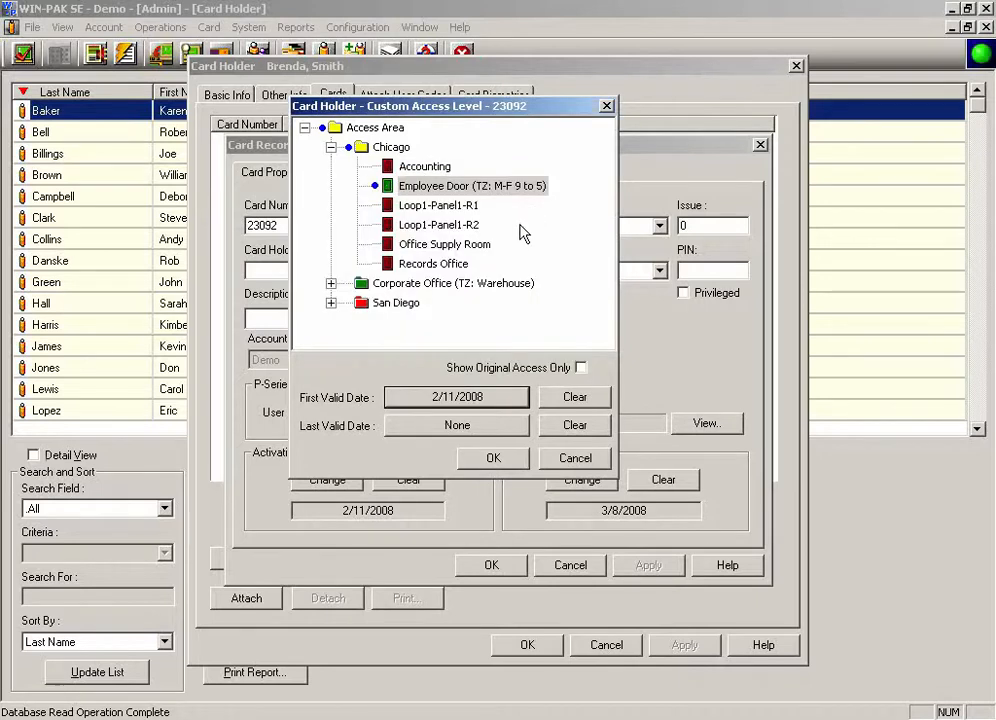
pyautogui.click(404, 426)
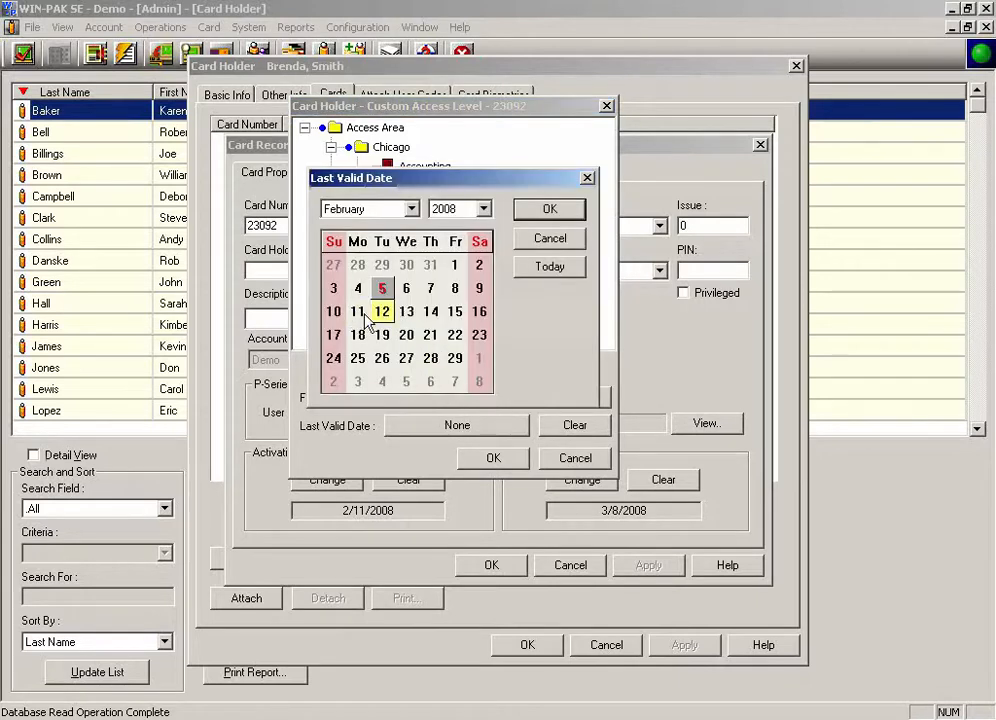
pyautogui.click(455, 311)
pyautogui.click(528, 217)
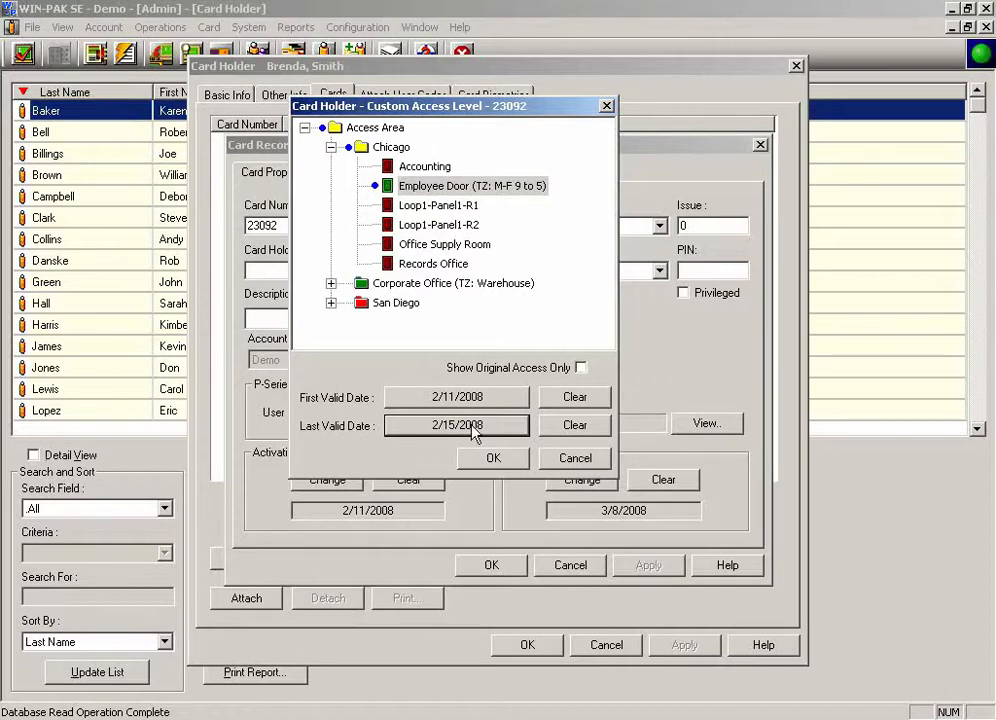
# Step: Confirm the custom access level, then save the card record and the card holder
pyautogui.click(331, 283)
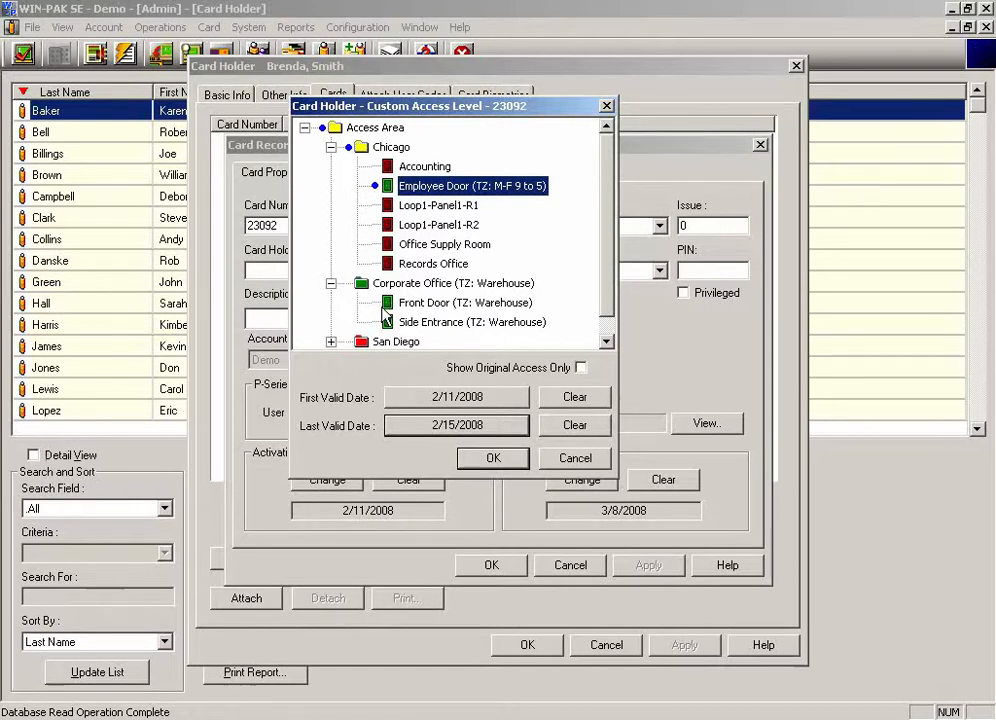
pyautogui.click(489, 458)
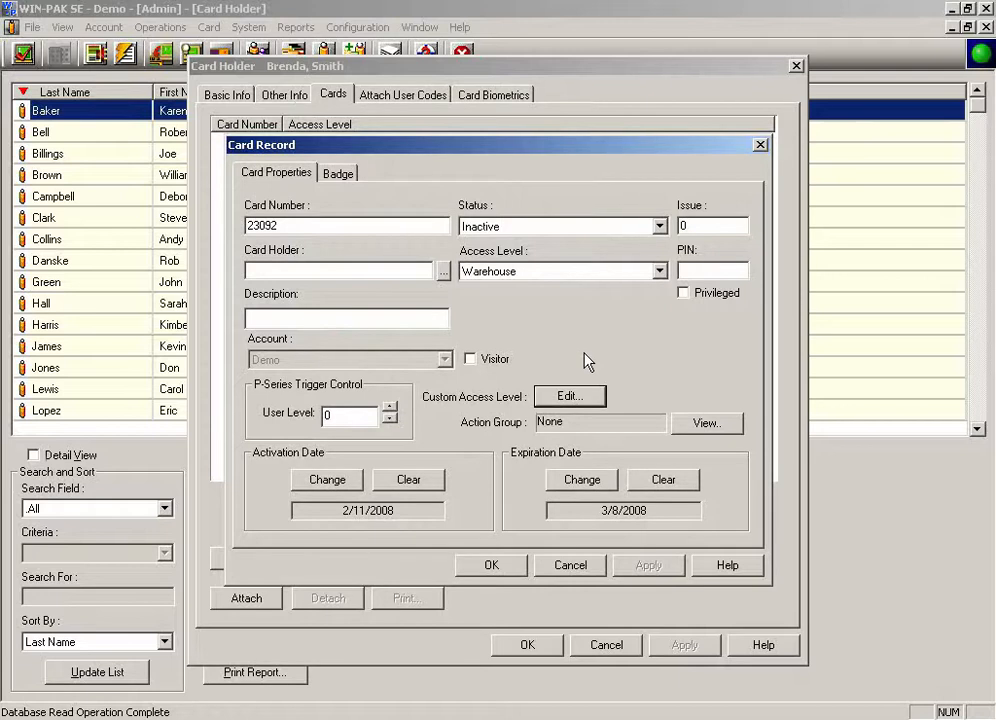
pyautogui.click(491, 565)
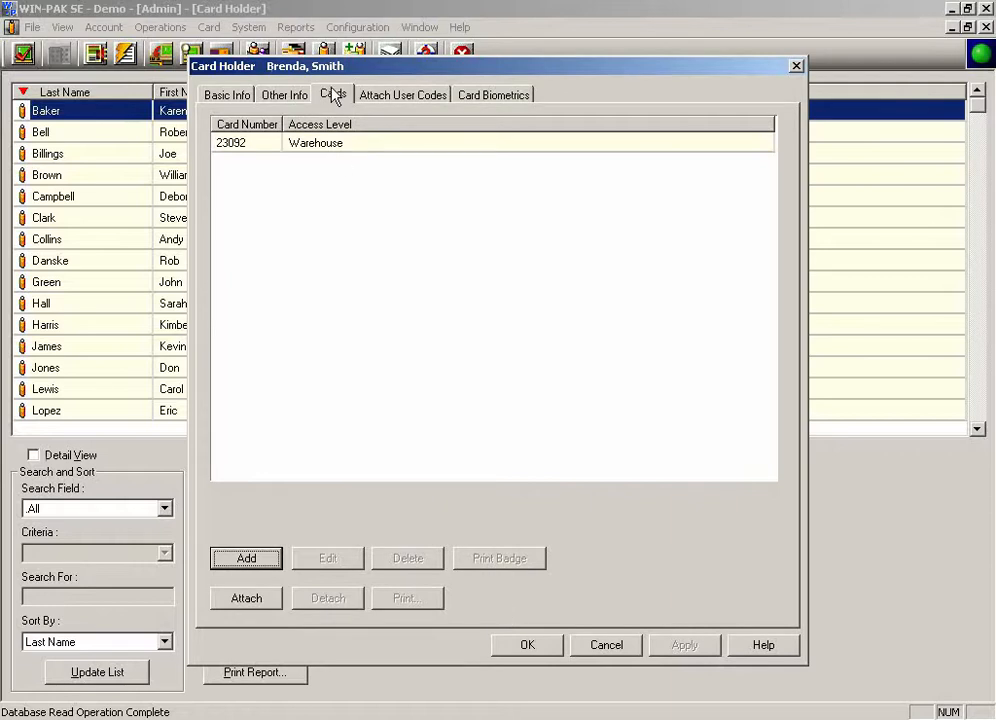
pyautogui.click(472, 97)
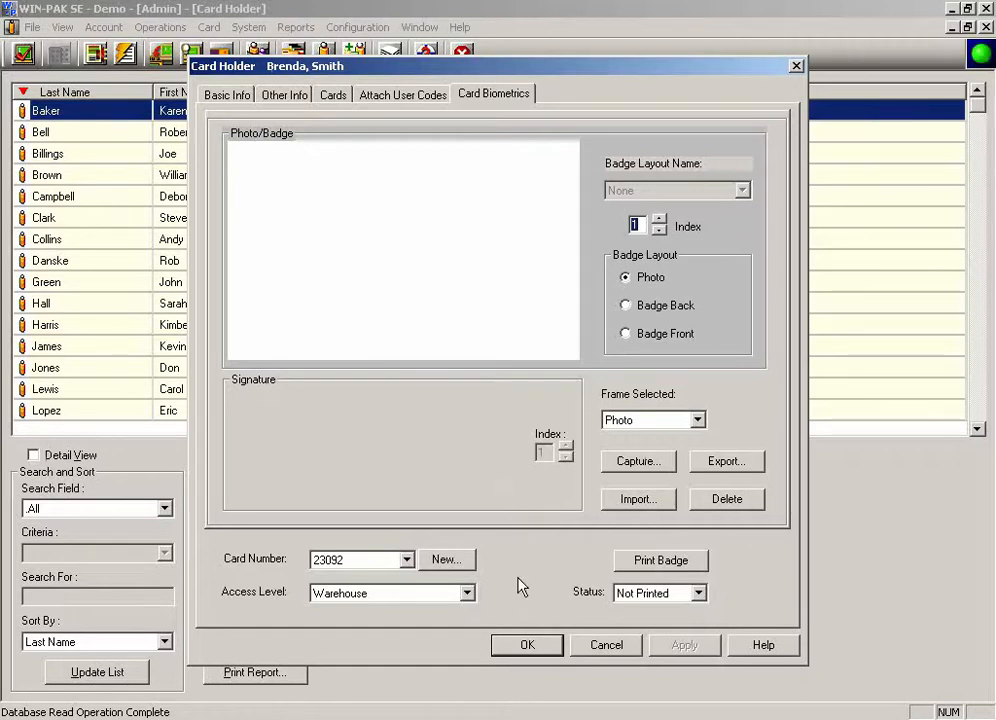
pyautogui.click(527, 646)
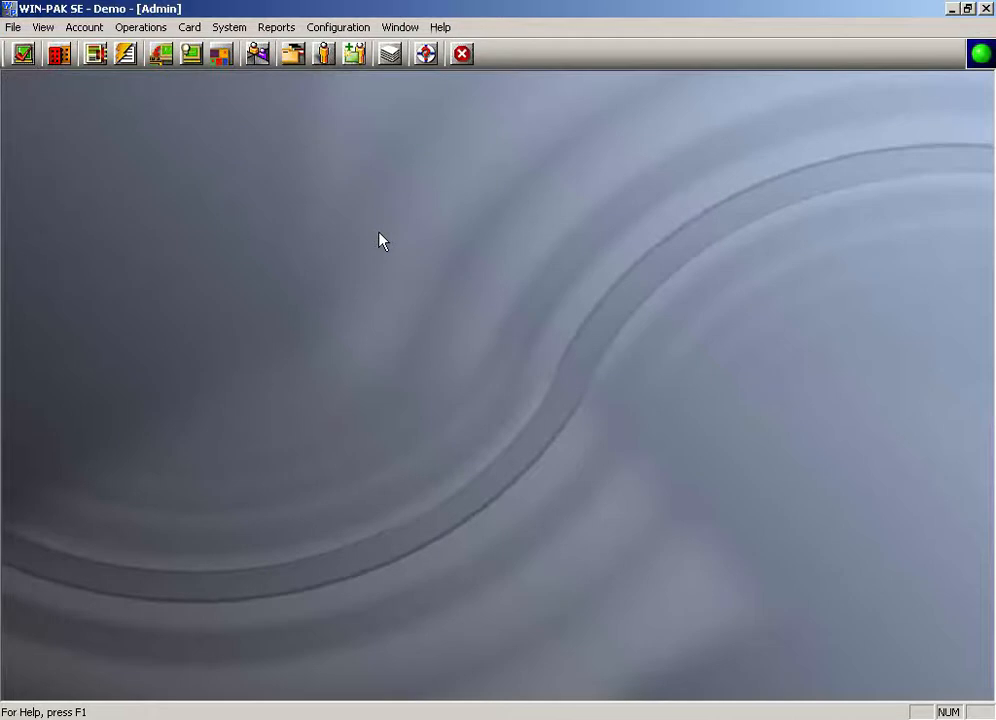
# Step: Open the Card History report and set its date range start to January 1, 2008
pyautogui.click(276, 27)
pyautogui.click(280, 48)
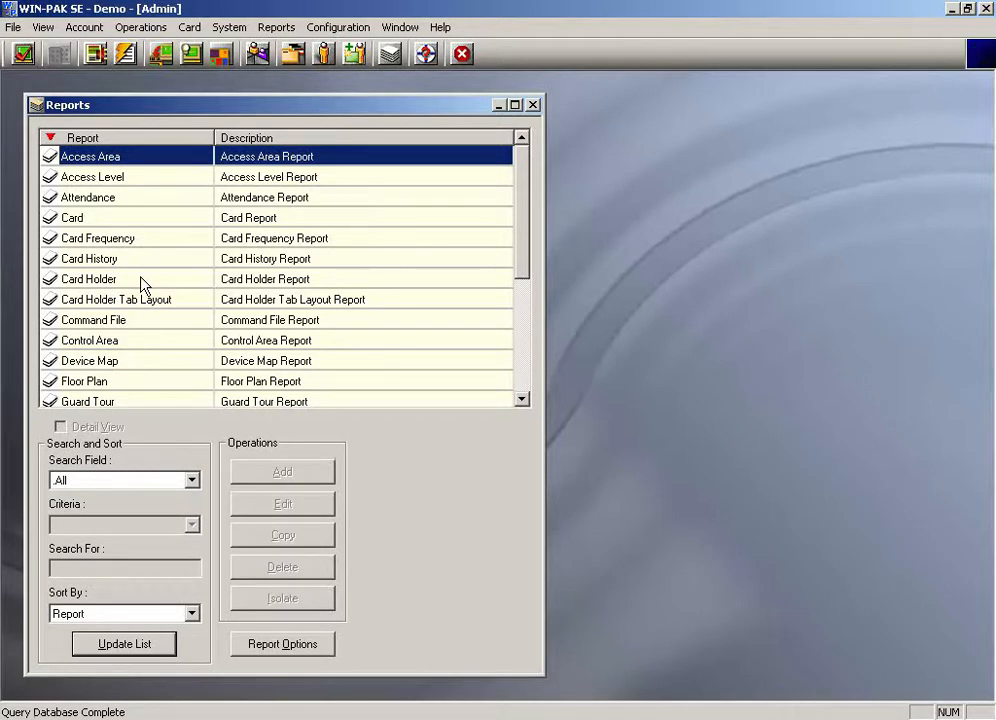
pyautogui.doubleClick(138, 259)
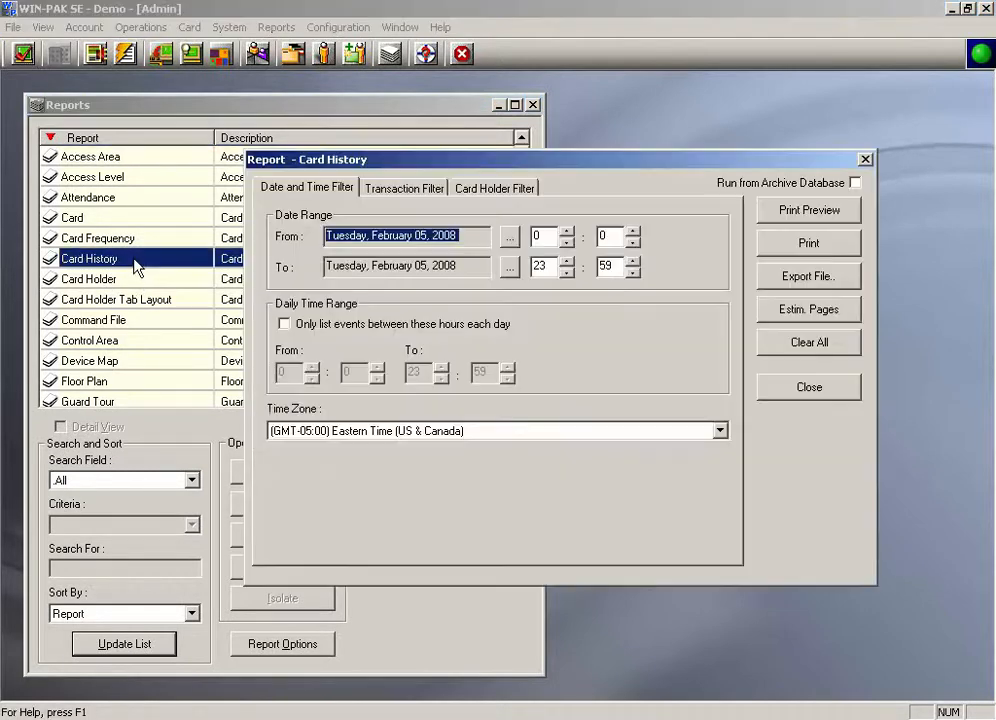
pyautogui.click(509, 236)
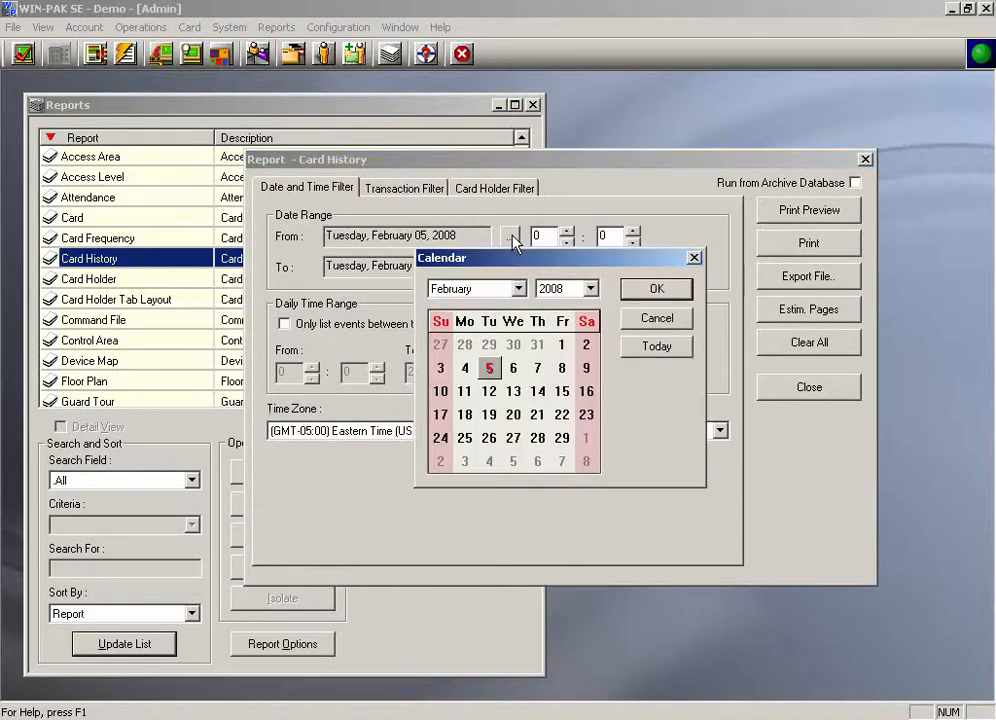
pyautogui.click(518, 289)
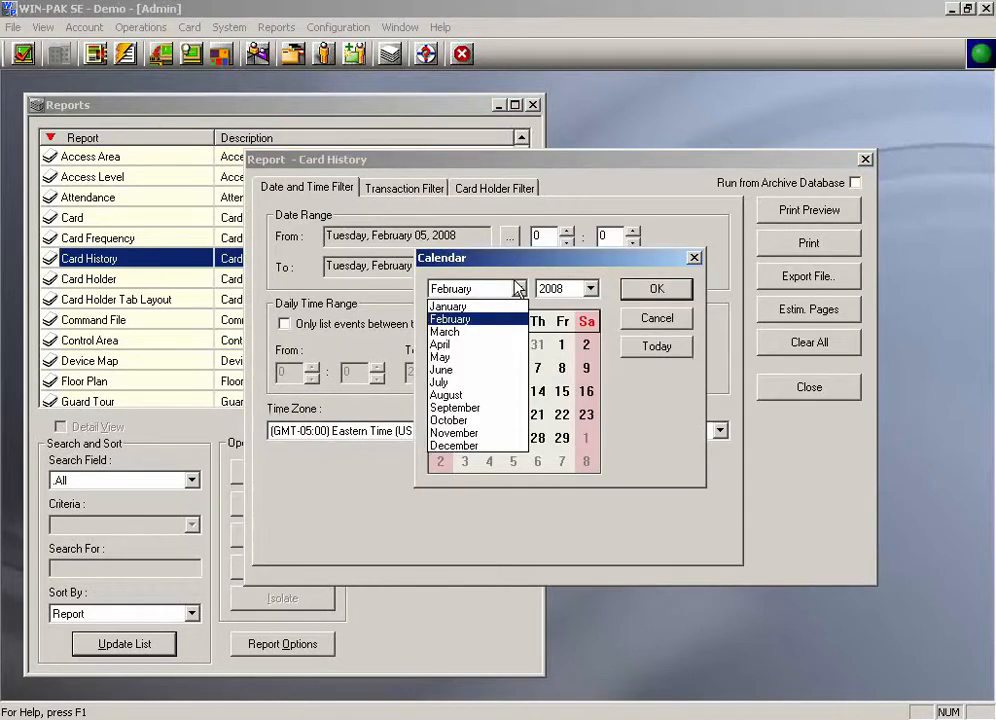
pyautogui.click(472, 307)
pyautogui.click(490, 345)
pyautogui.click(635, 289)
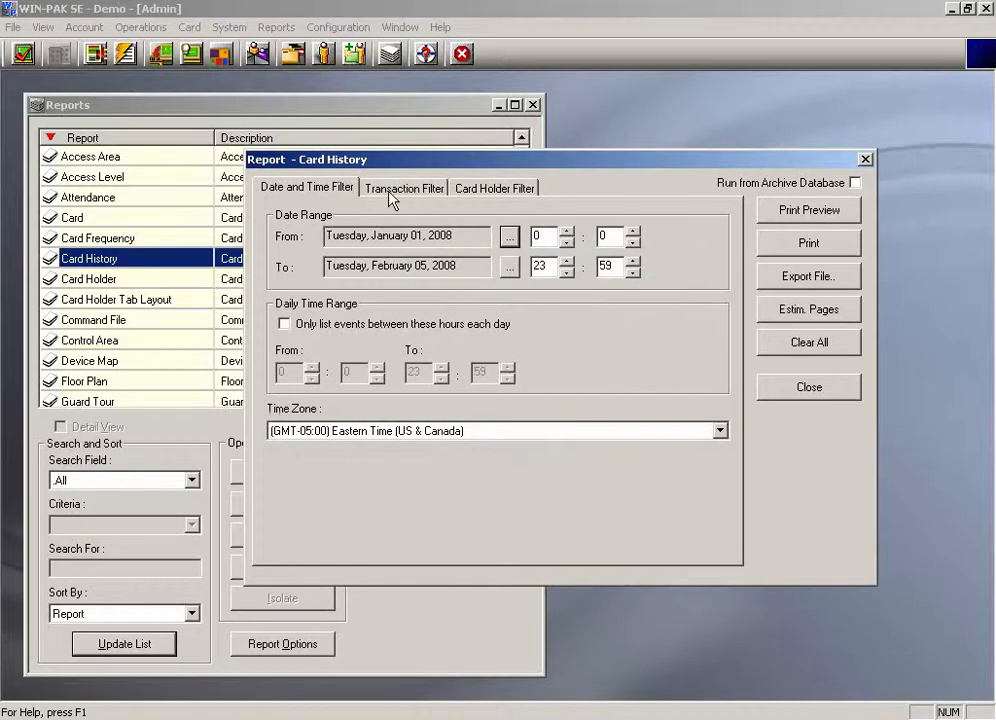
pyautogui.click(495, 188)
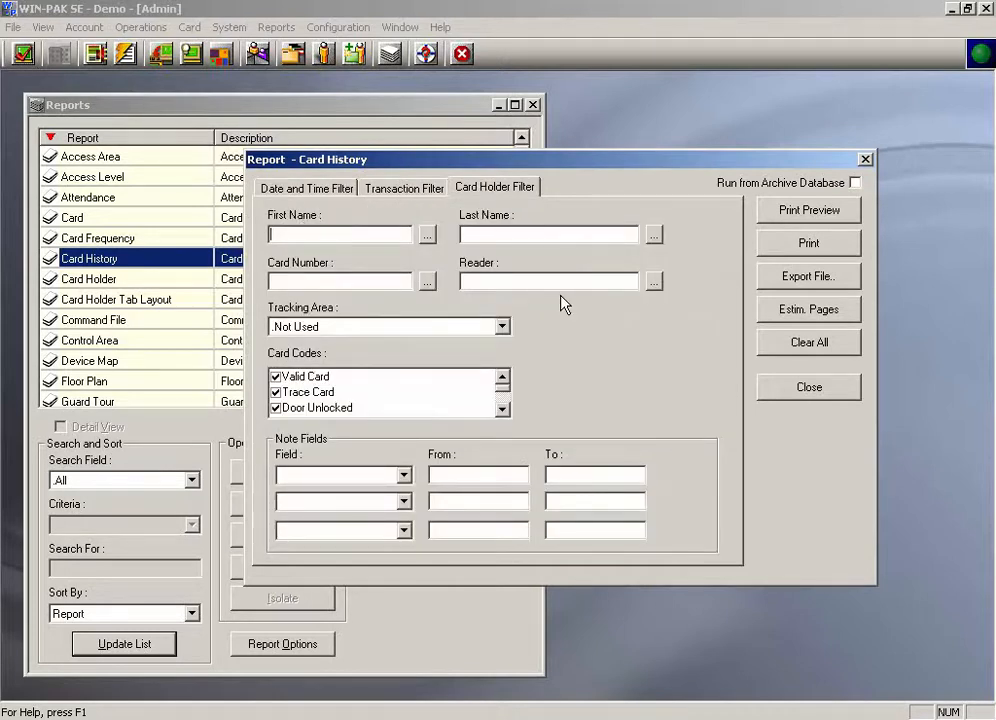
pyautogui.press('Tab')
pyautogui.press('Tab')
pyautogui.press('Tab')
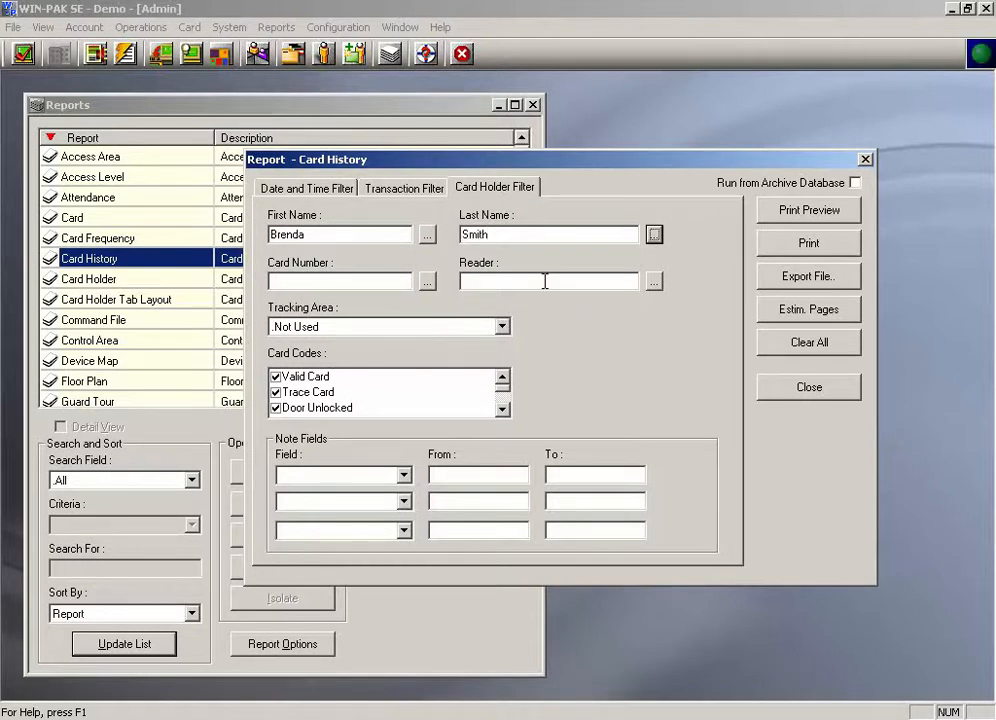
pyautogui.click(653, 282)
pyautogui.click(644, 296)
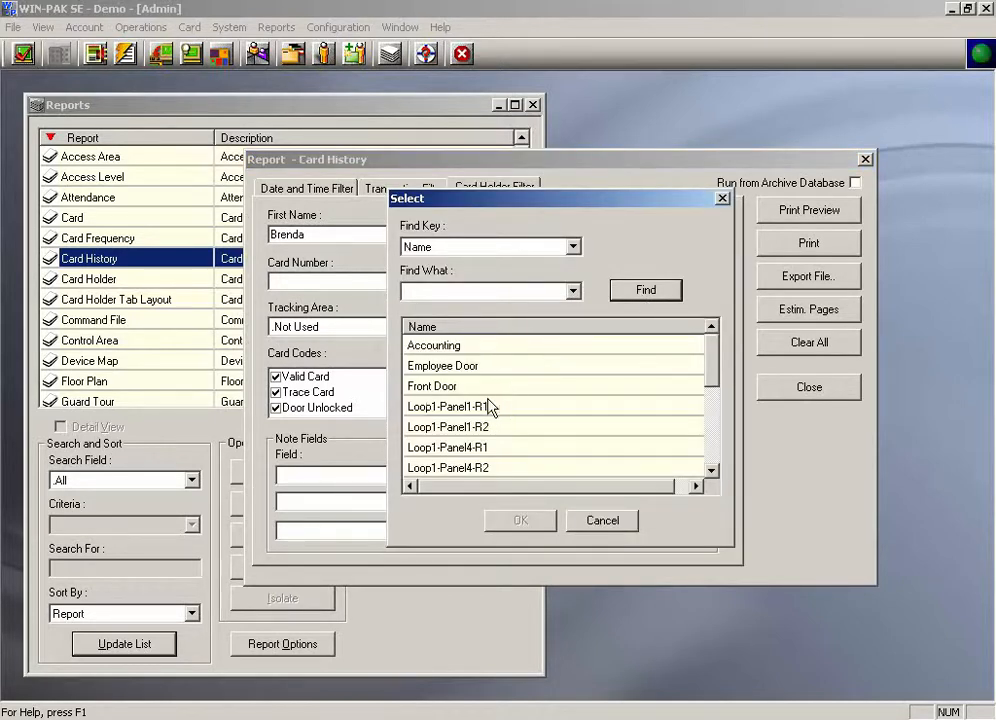
pyautogui.doubleClick(478, 389)
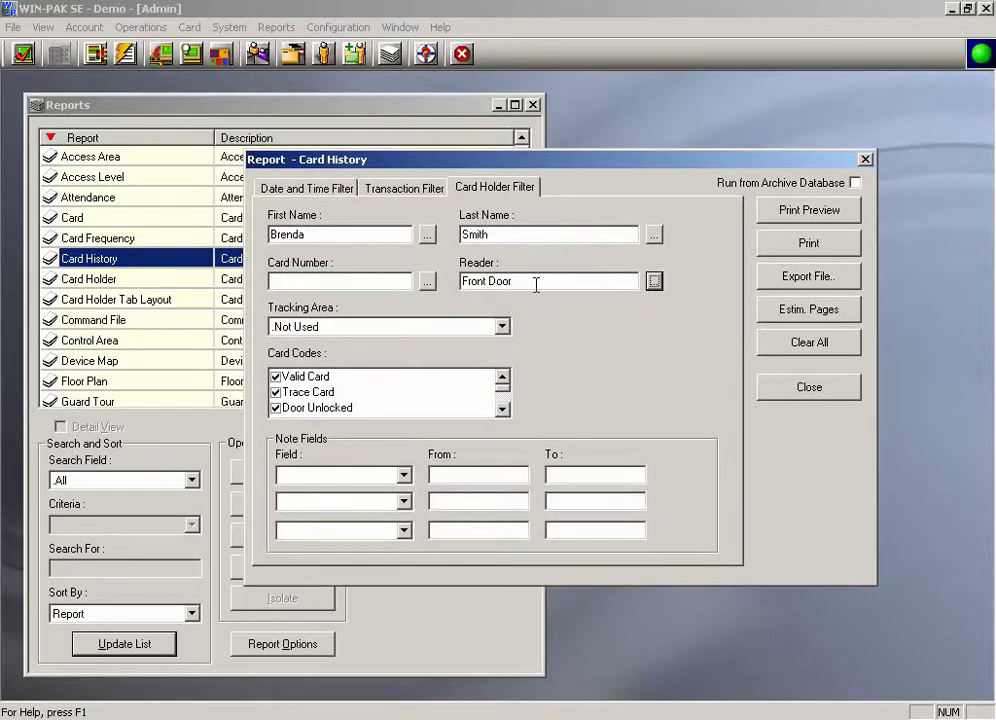
pyautogui.click(308, 190)
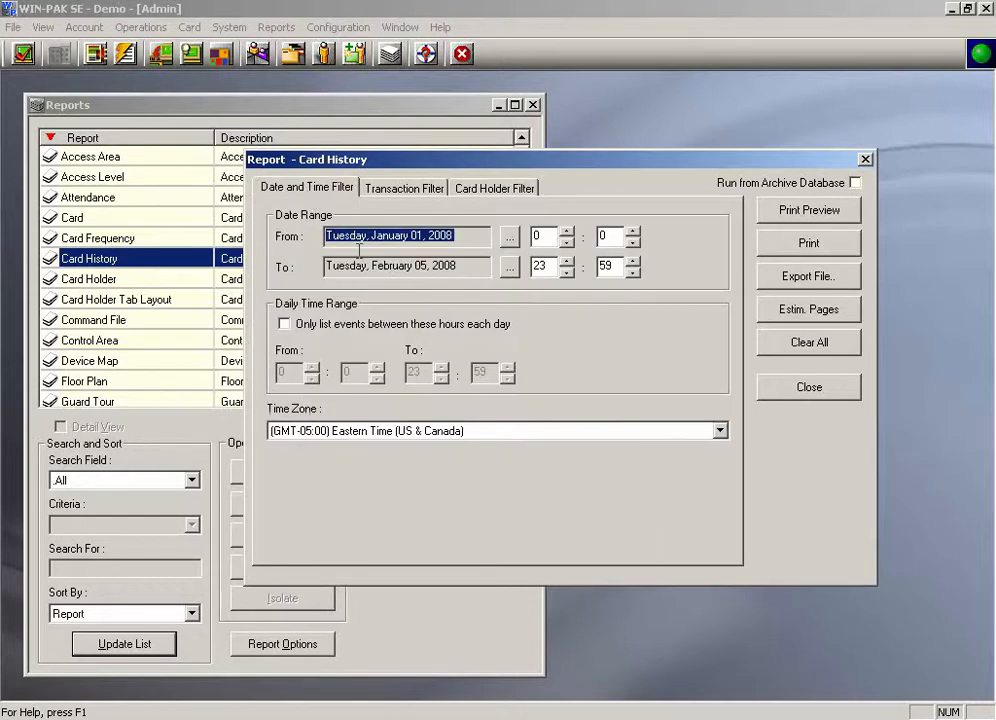
pyautogui.click(480, 192)
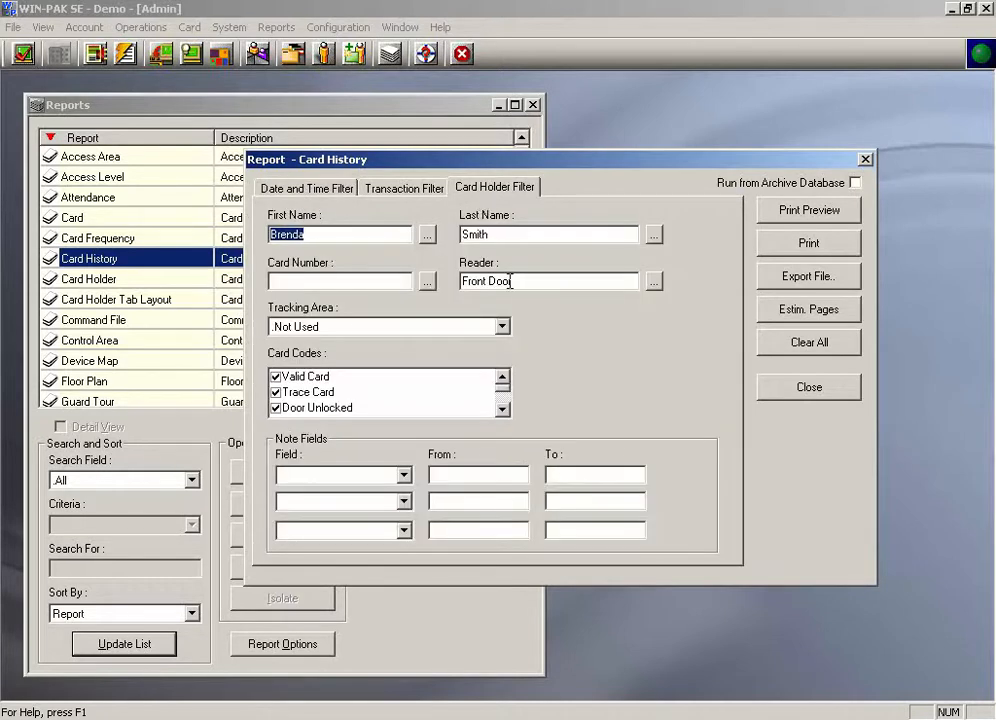
pyautogui.press('Delete')
pyautogui.moveTo(505, 234); pyautogui.dragTo(270, 235)
pyautogui.press('Delete')
pyautogui.press('Delete')
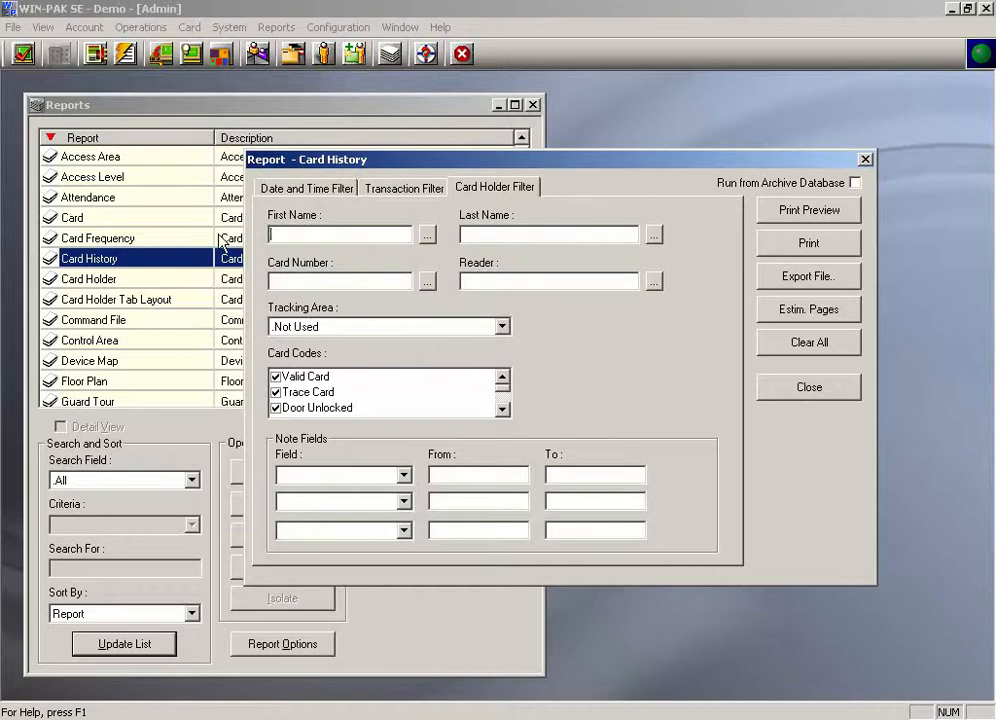
# Step: Preview the Card History report
pyautogui.click(812, 212)
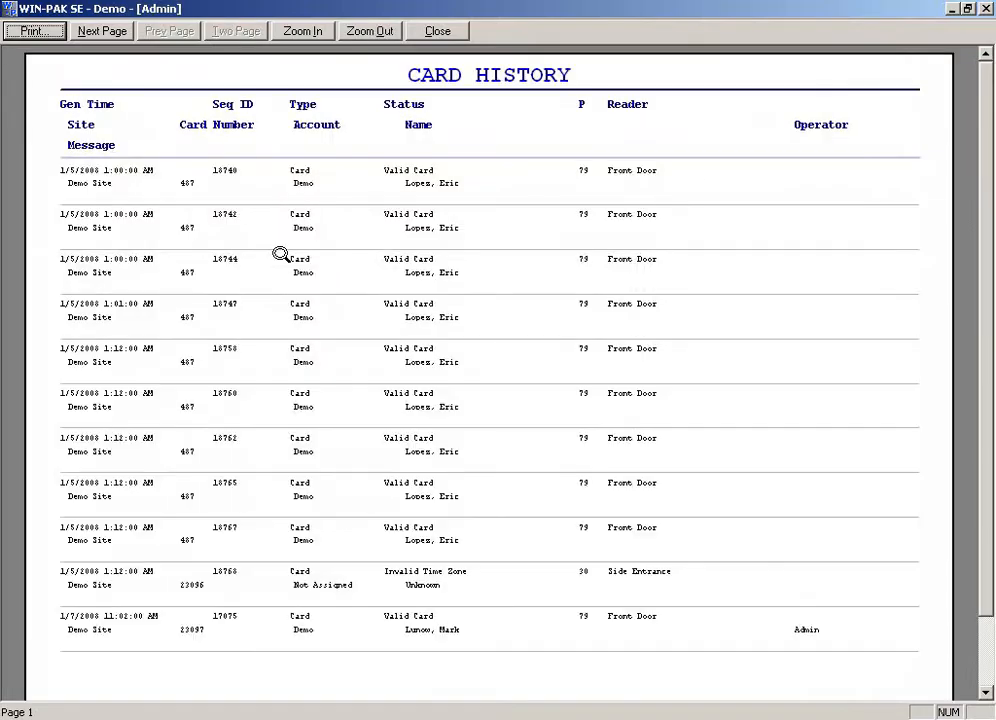
# Step: Page through the Card History report preview, then close the preview and the report dialog
pyautogui.click(281, 254)
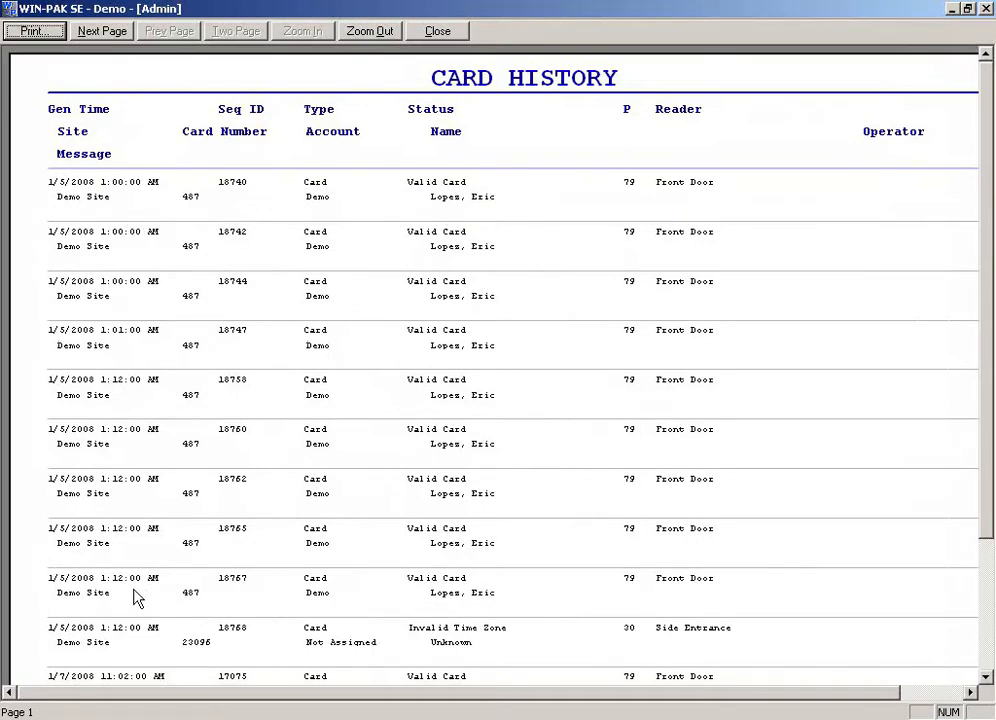
pyautogui.click(88, 32)
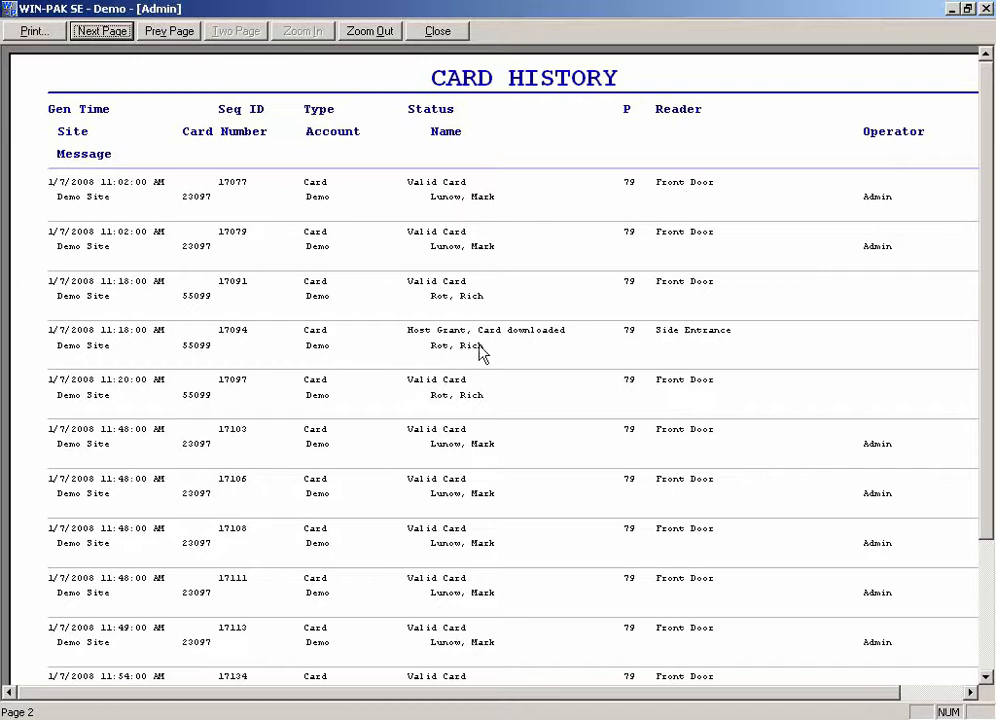
pyautogui.click(106, 32)
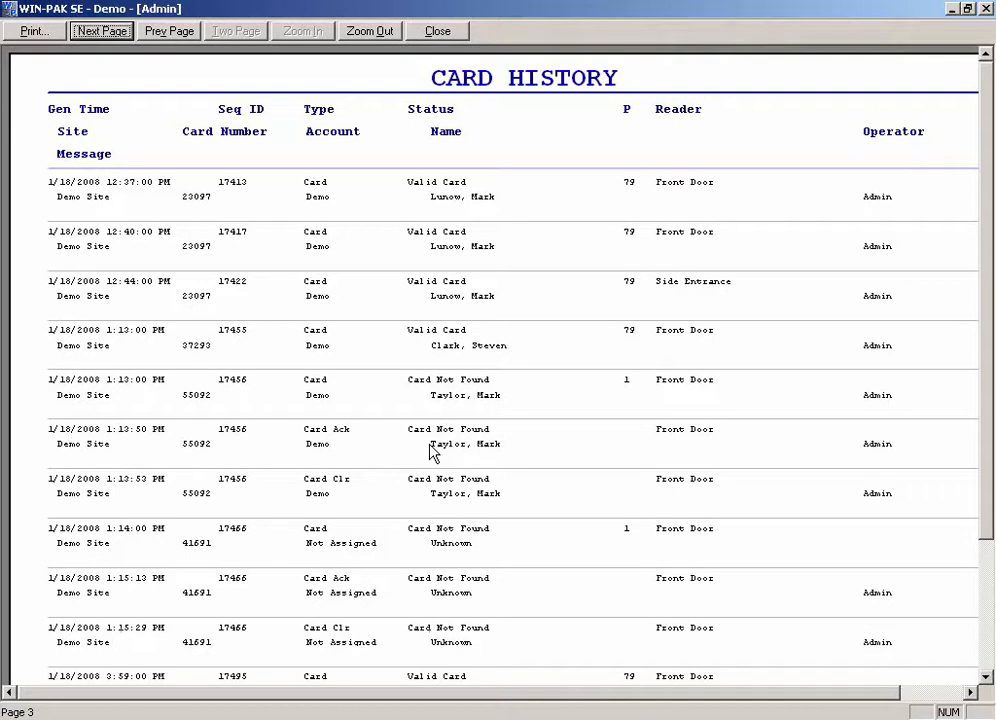
pyautogui.click(442, 33)
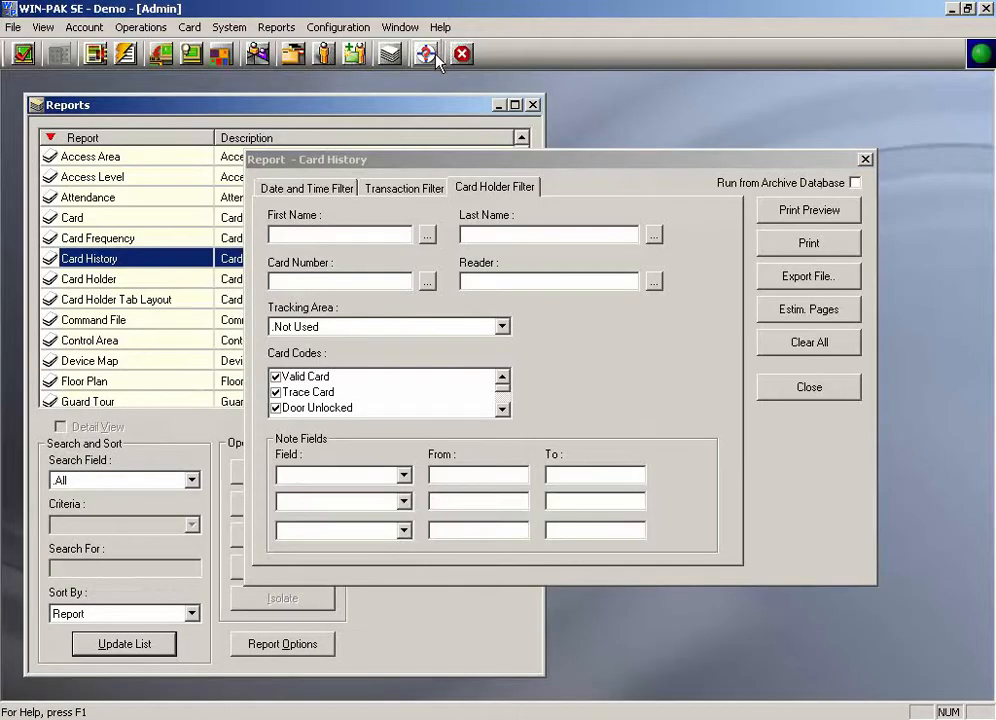
pyautogui.click(806, 389)
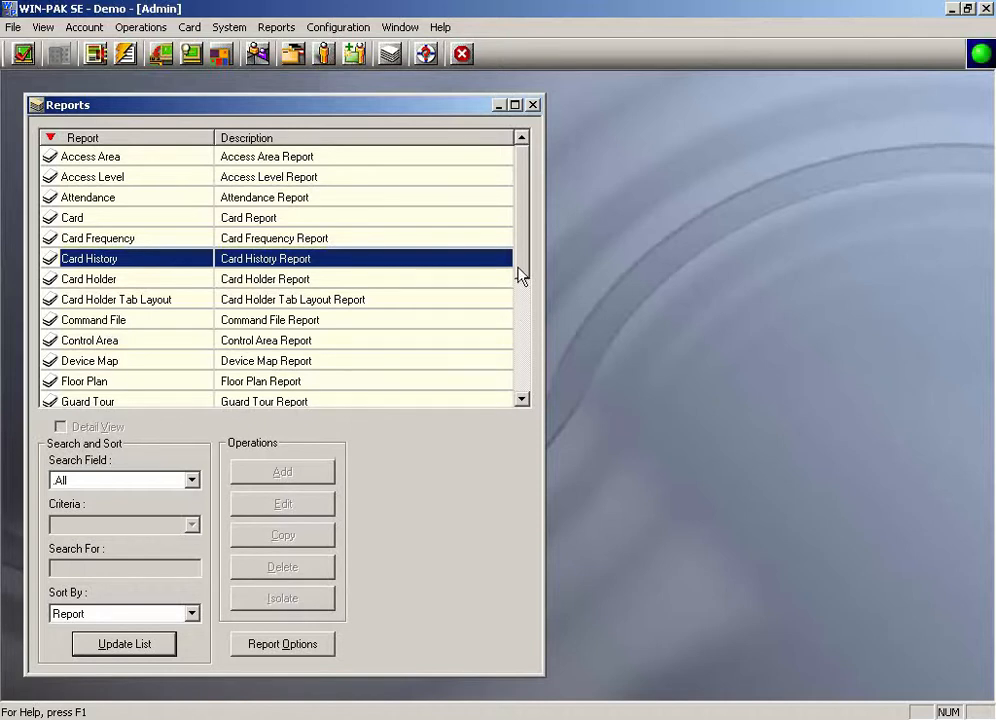
# Step: Open the History report and set its date range start to January 1, 2008
pyautogui.moveTo(518, 271); pyautogui.dragTo(518, 302)
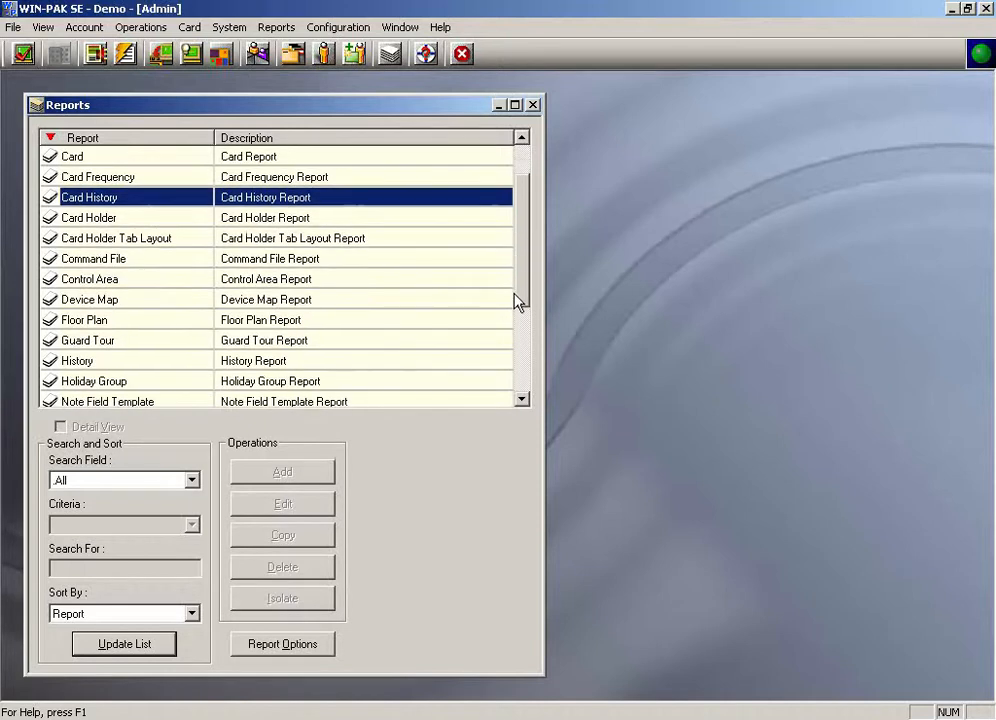
pyautogui.click(95, 363)
pyautogui.doubleClick(95, 366)
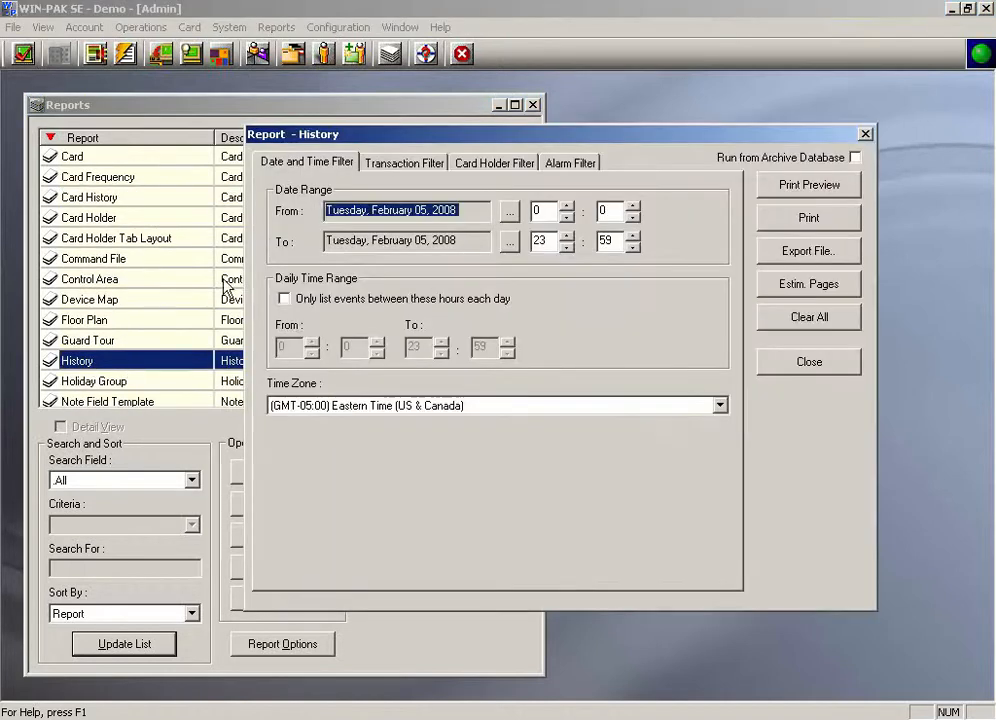
pyautogui.click(509, 211)
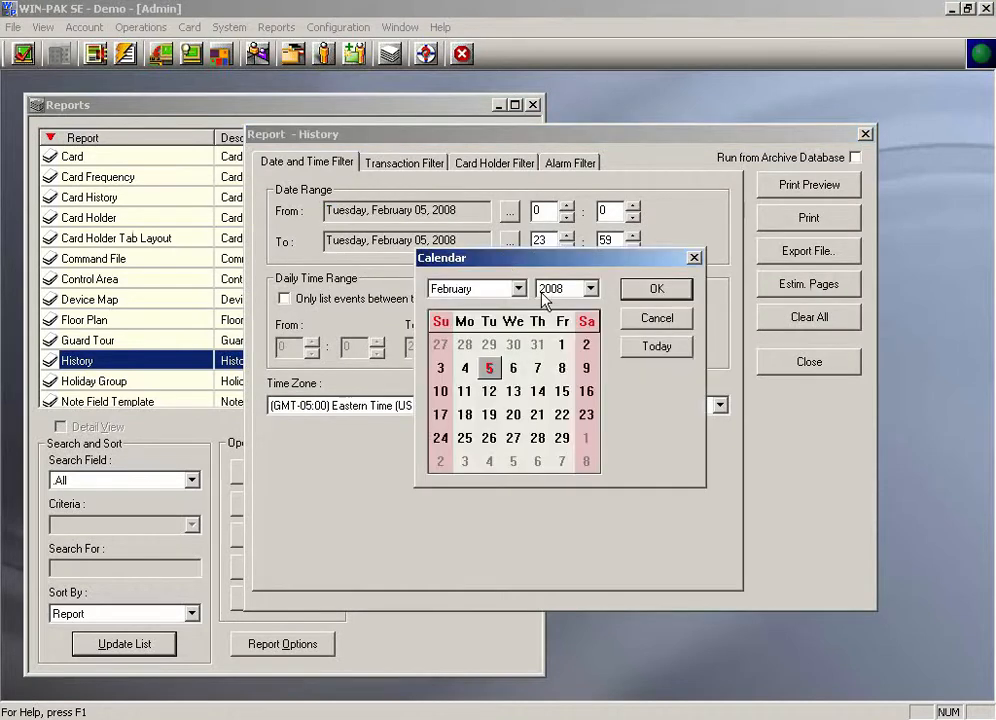
pyautogui.click(510, 289)
pyautogui.click(505, 305)
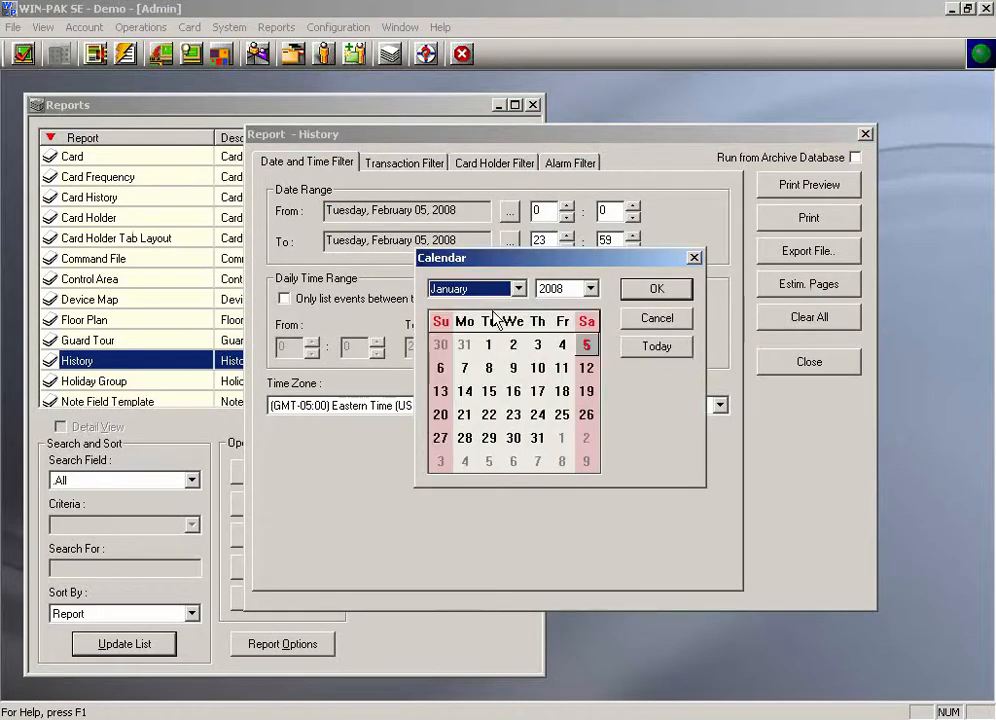
pyautogui.click(490, 347)
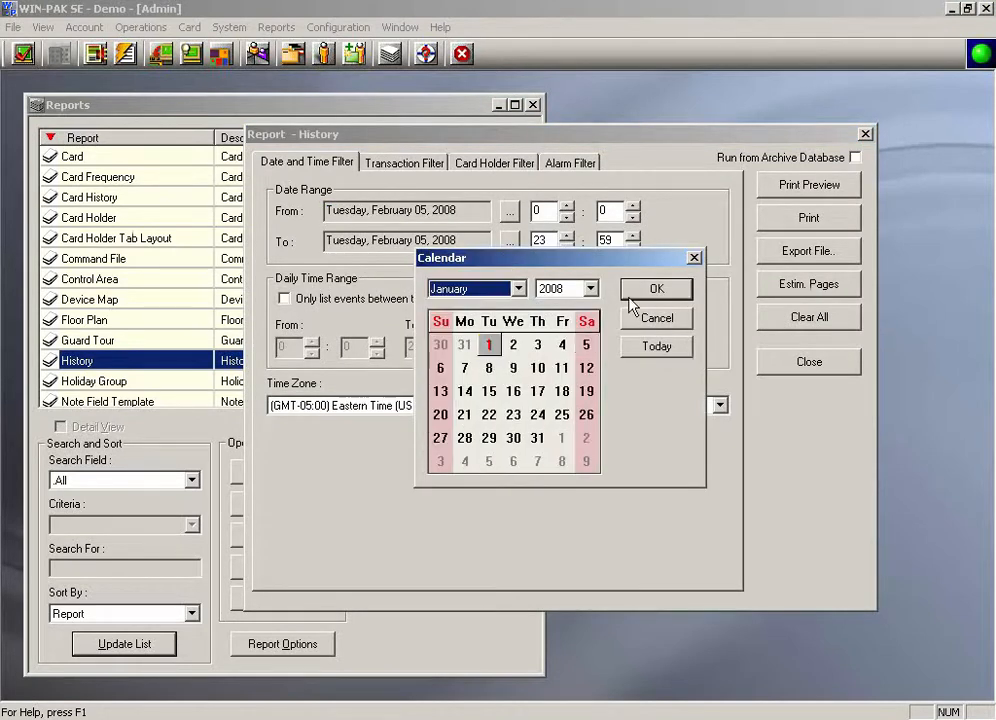
# Step: Review the History report's Transaction, Card Holder and Alarm filter tabs
pyautogui.click(414, 170)
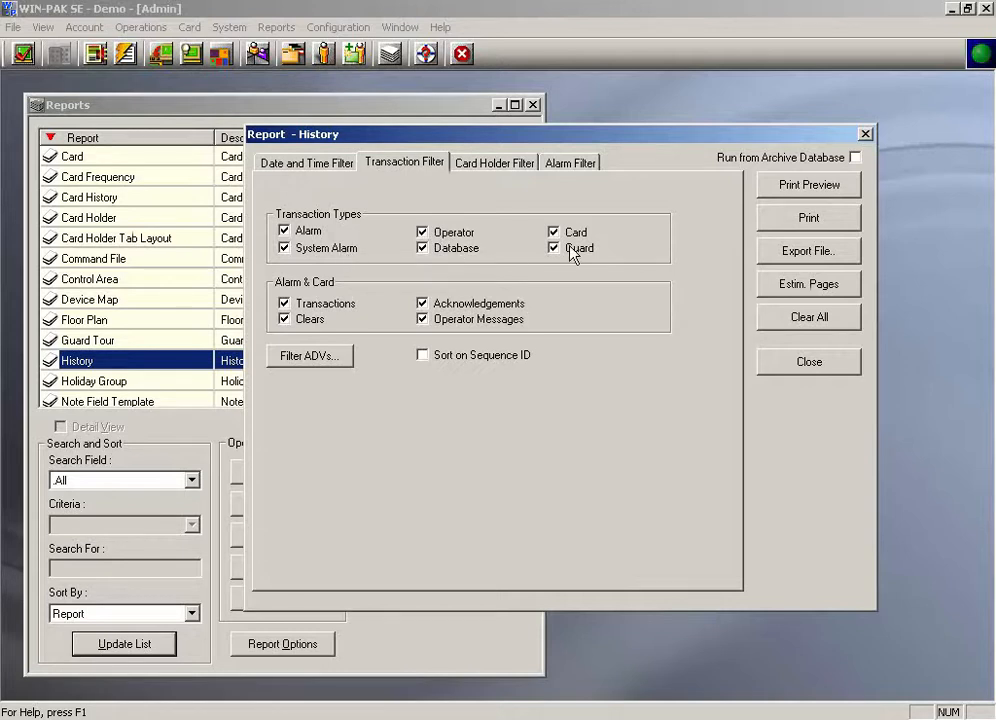
pyautogui.click(500, 165)
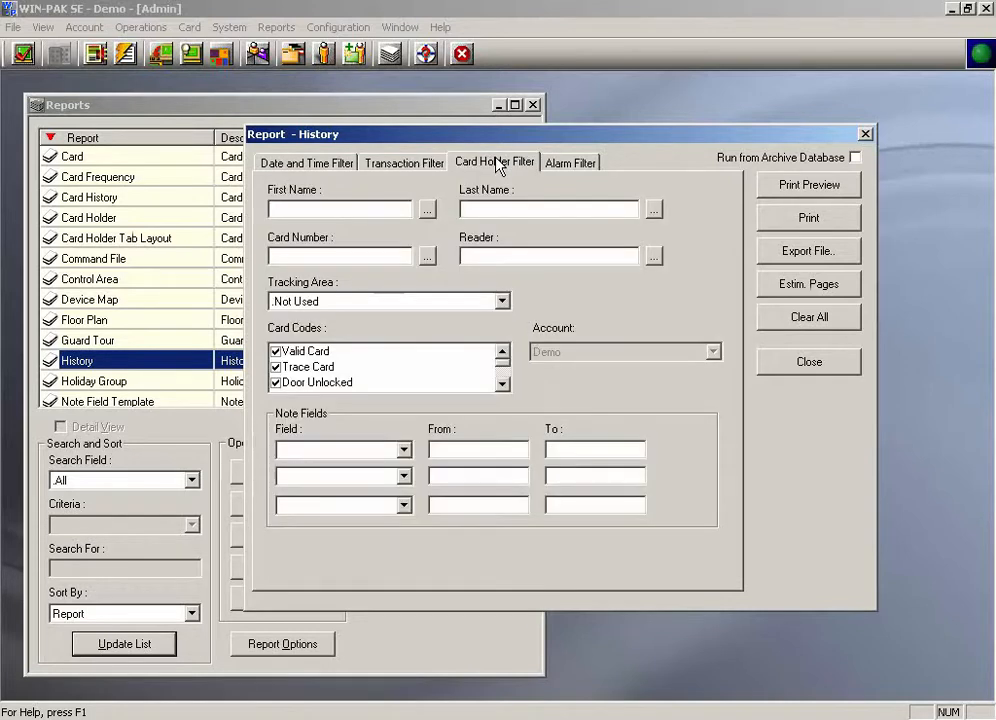
pyautogui.click(579, 166)
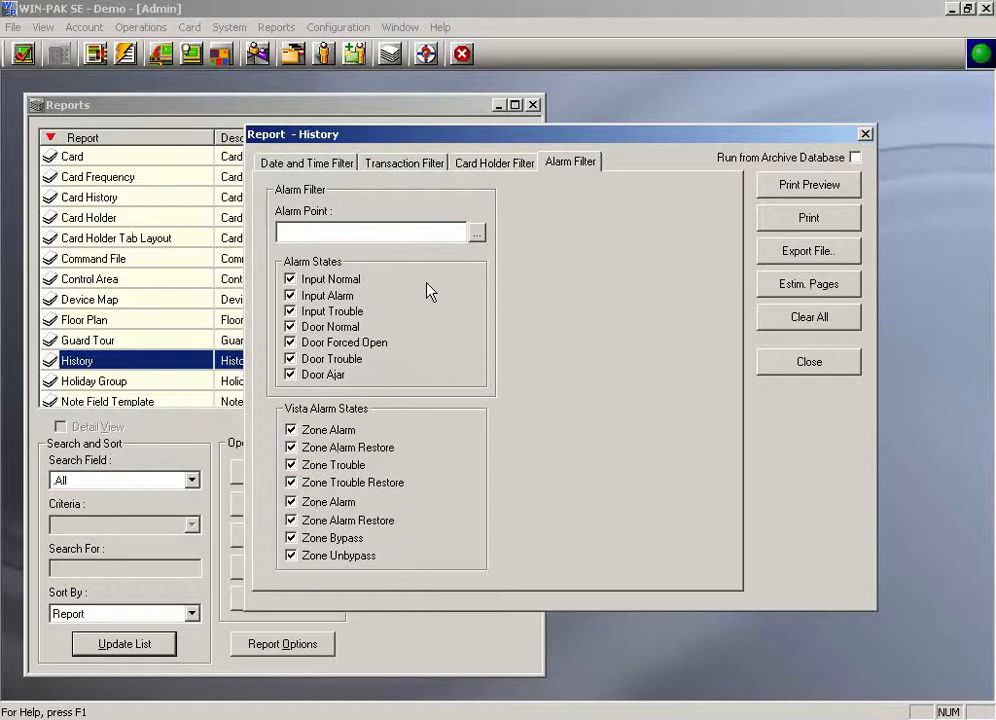
# Step: Preview the History report
pyautogui.click(765, 185)
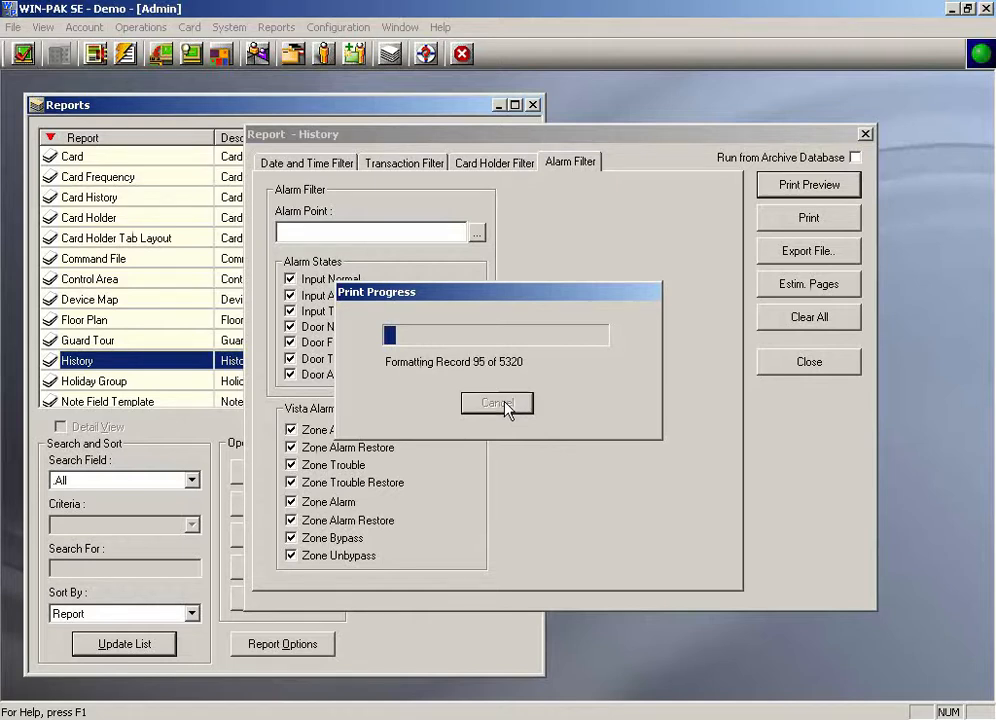
pyautogui.click(497, 403)
pyautogui.click(368, 349)
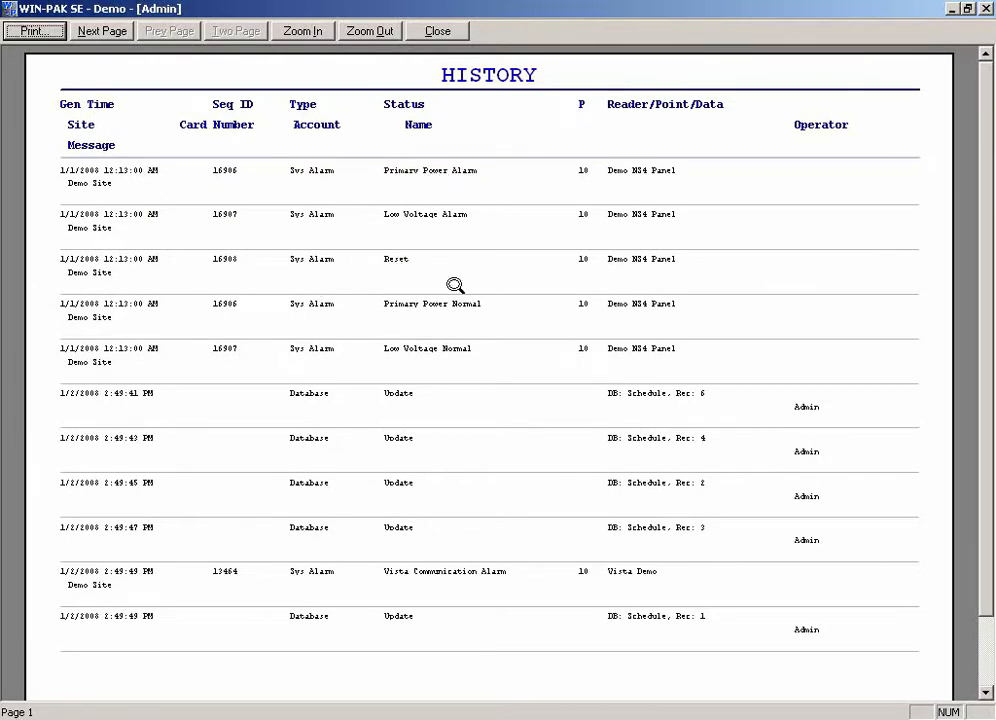
# Step: Page through the History report preview, then close the preview and the report dialog
pyautogui.click(112, 36)
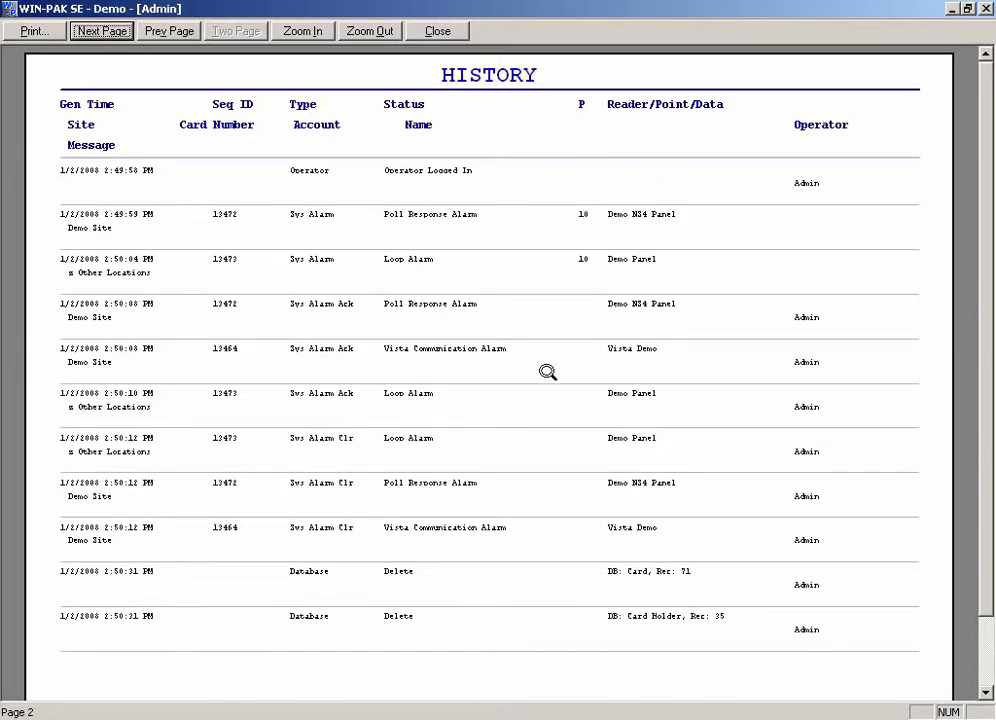
pyautogui.click(78, 30)
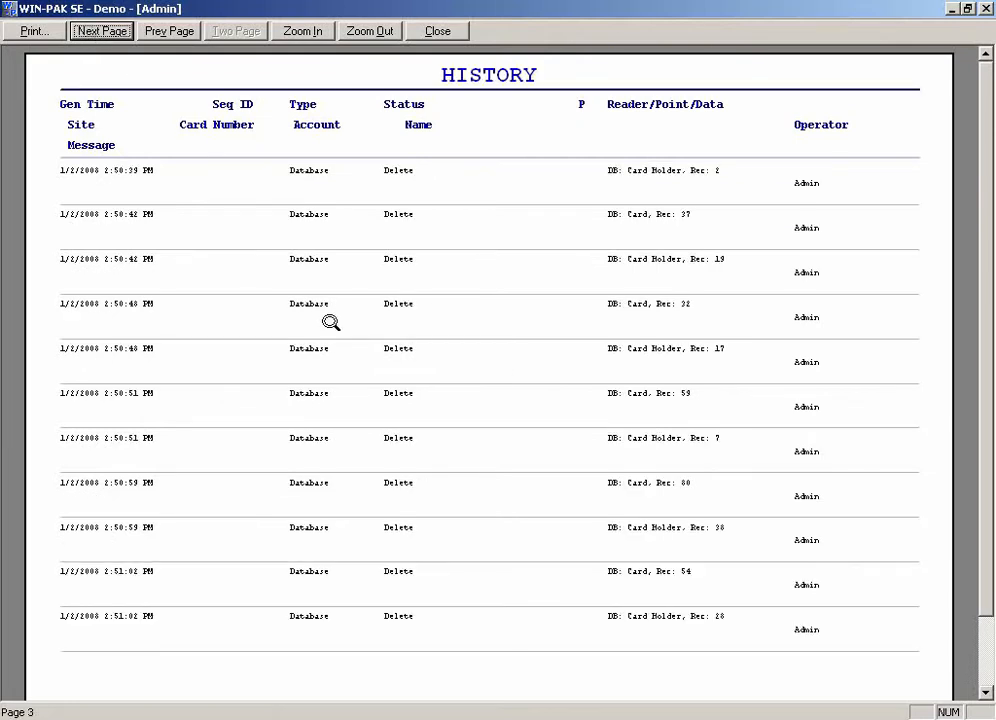
pyautogui.click(78, 32)
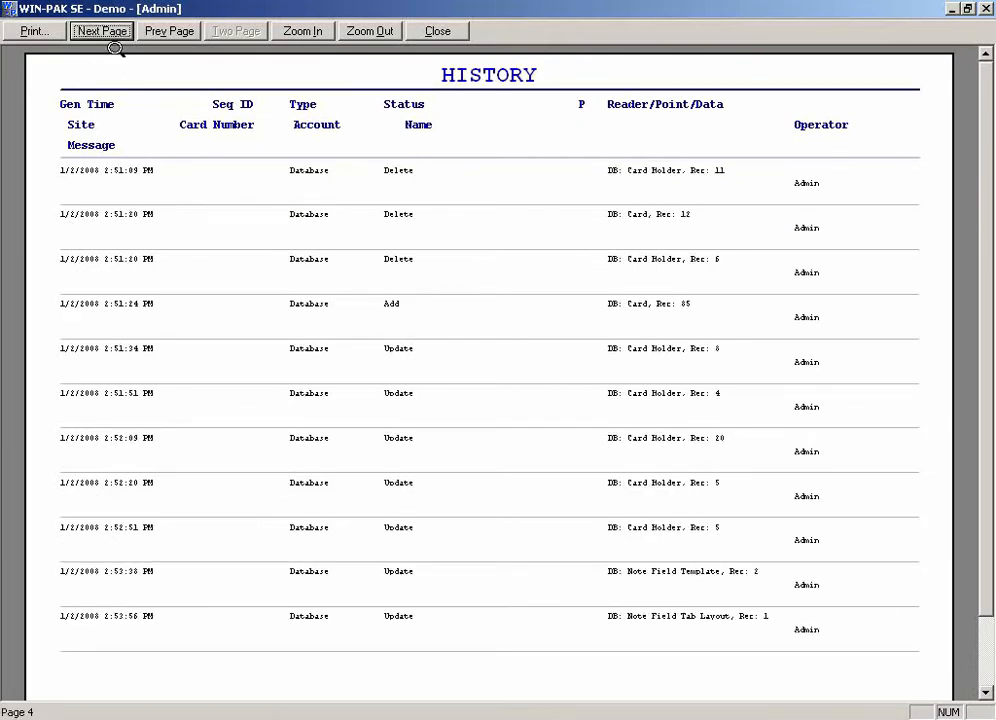
pyautogui.click(437, 33)
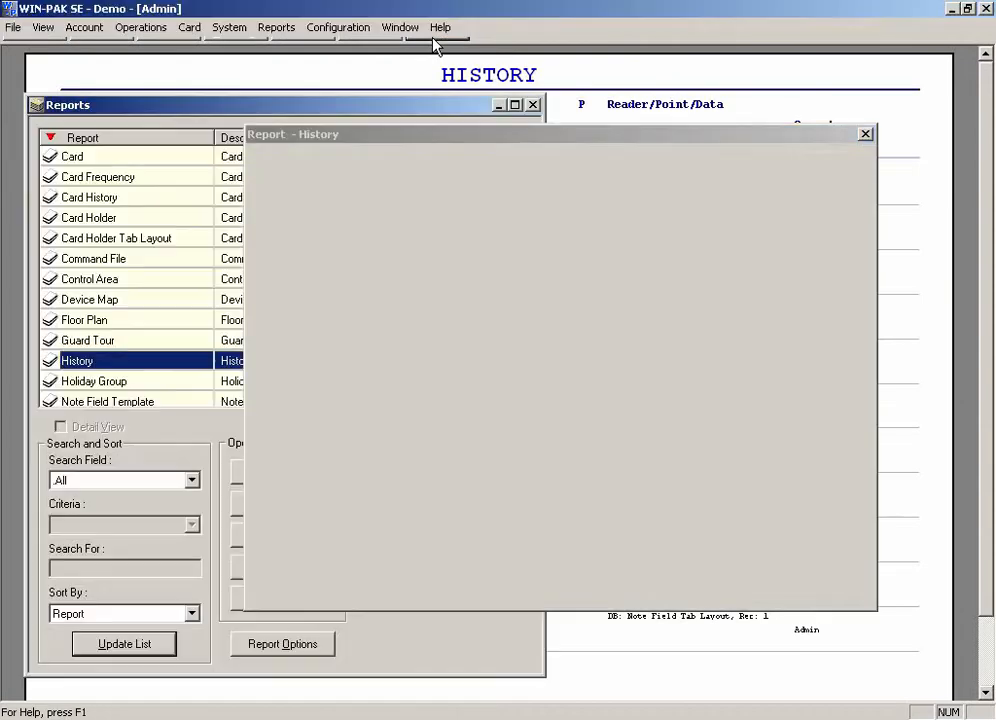
pyautogui.click(789, 366)
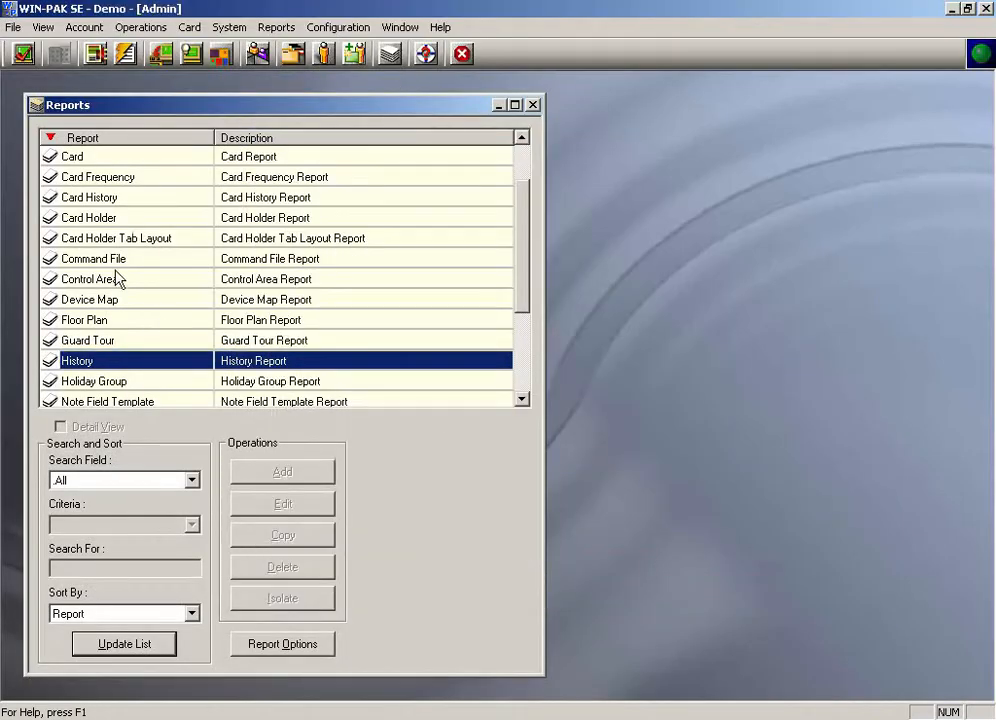
# Step: Open the Card Frequency report and set its date range start to January 1, 2008
pyautogui.click(141, 200)
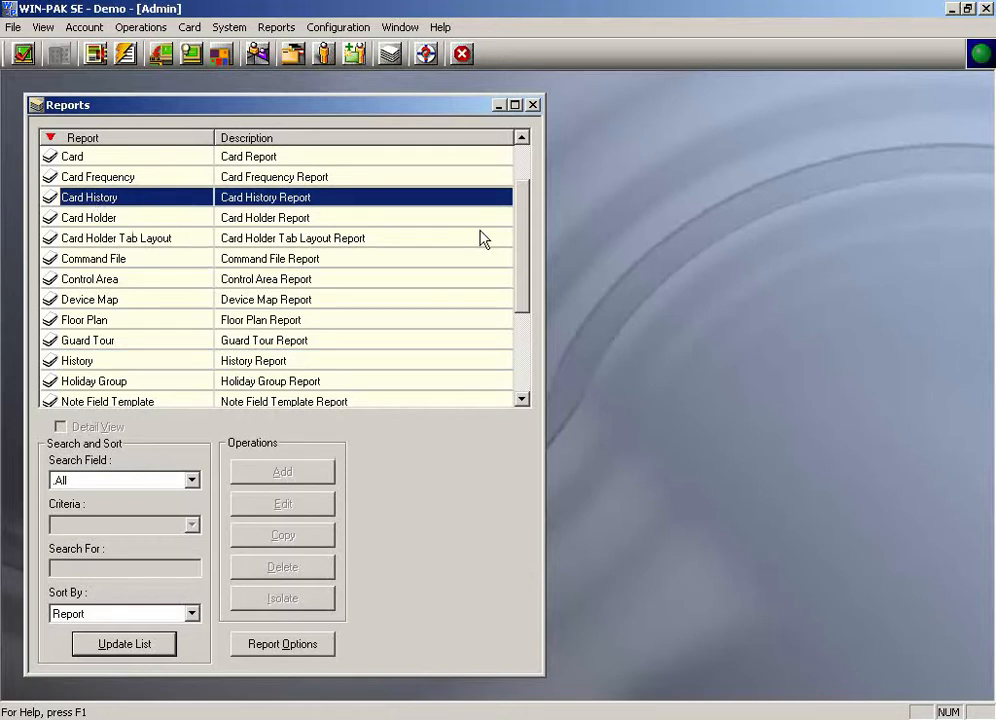
pyautogui.moveTo(521, 236); pyautogui.dragTo(522, 196)
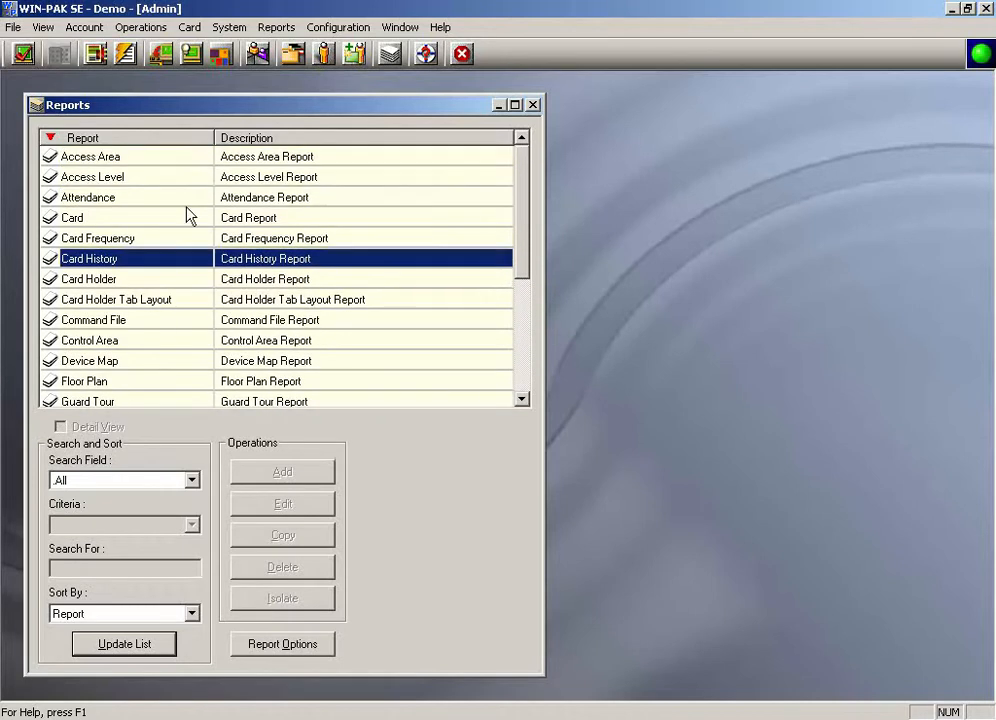
pyautogui.click(140, 241)
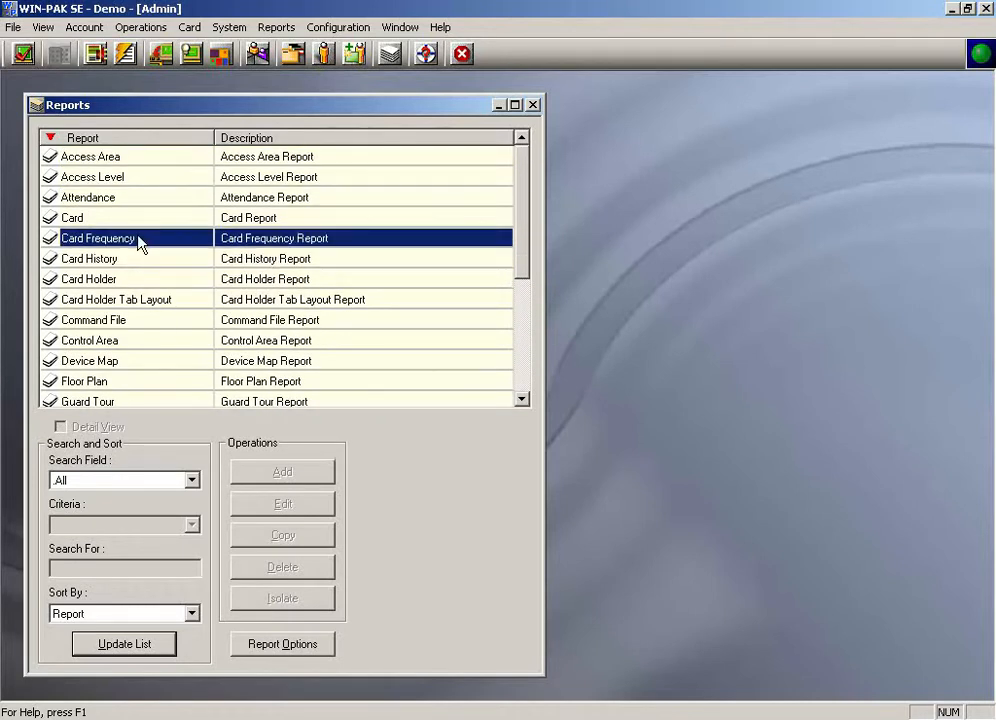
pyautogui.doubleClick(140, 241)
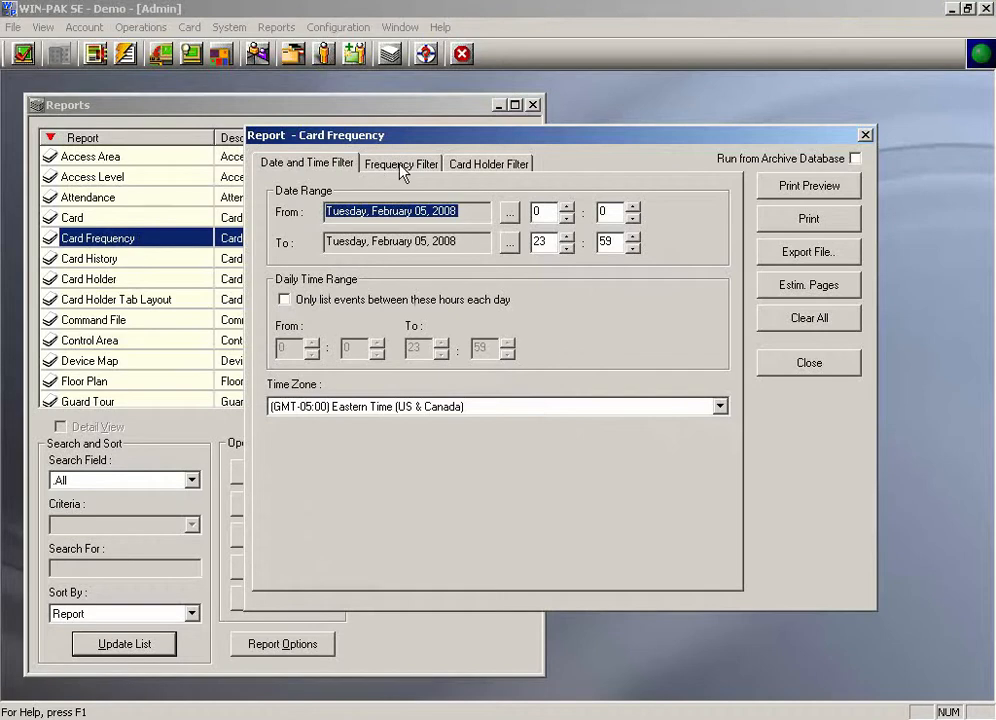
pyautogui.click(509, 215)
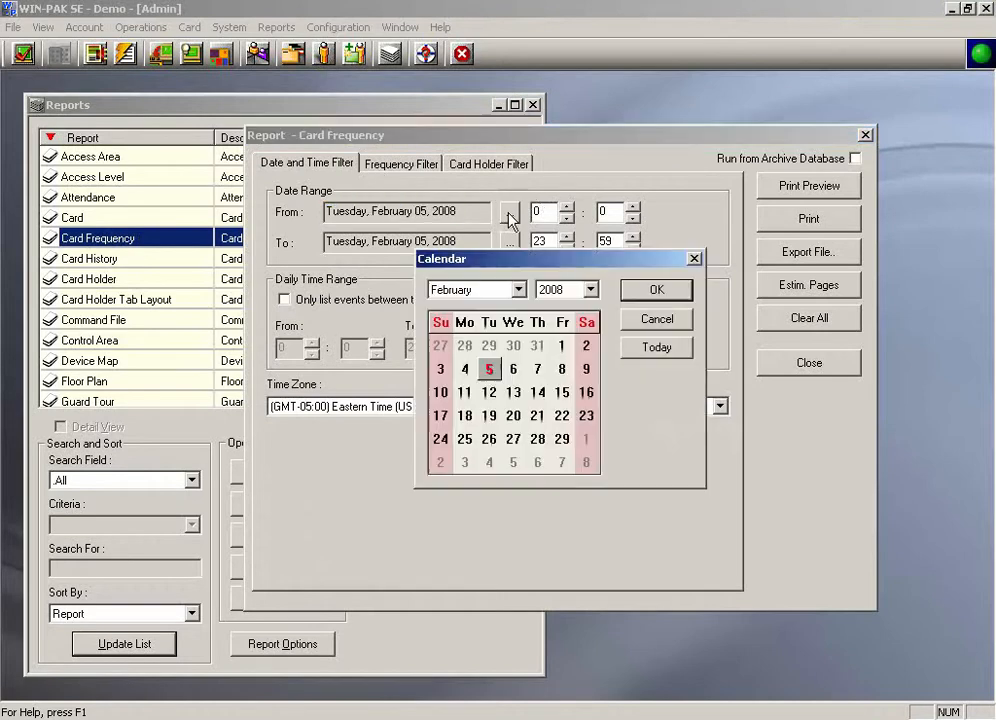
pyautogui.click(518, 290)
pyautogui.click(455, 305)
pyautogui.click(489, 346)
pyautogui.click(647, 292)
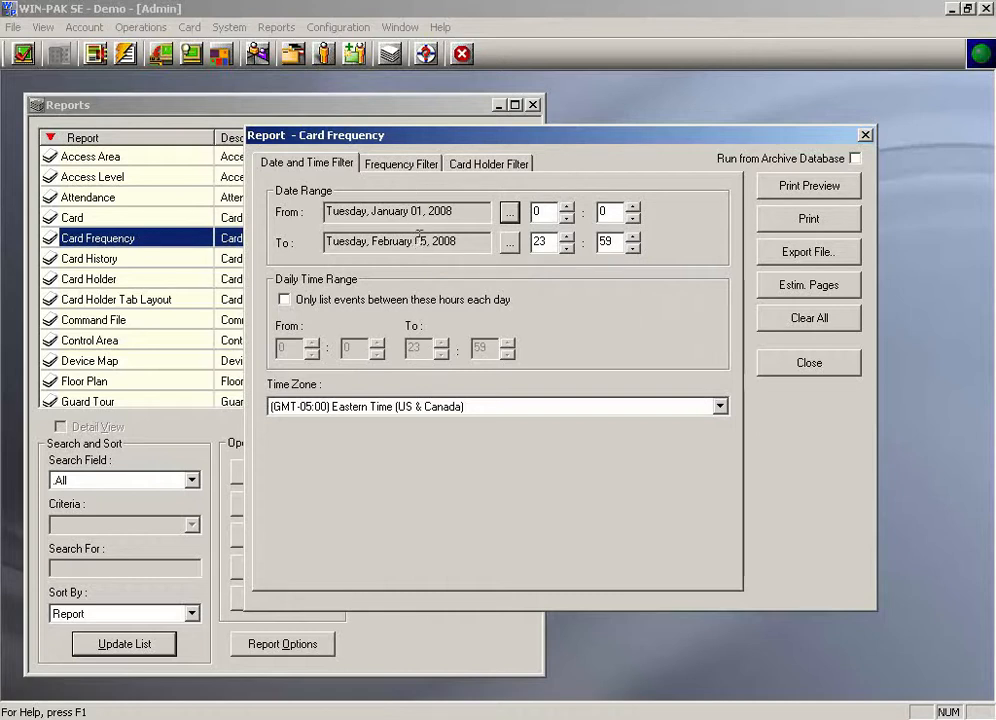
# Step: Enable Zero Frequency in the Card Frequency filter, preview the report, and close the preview
pyautogui.click(400, 163)
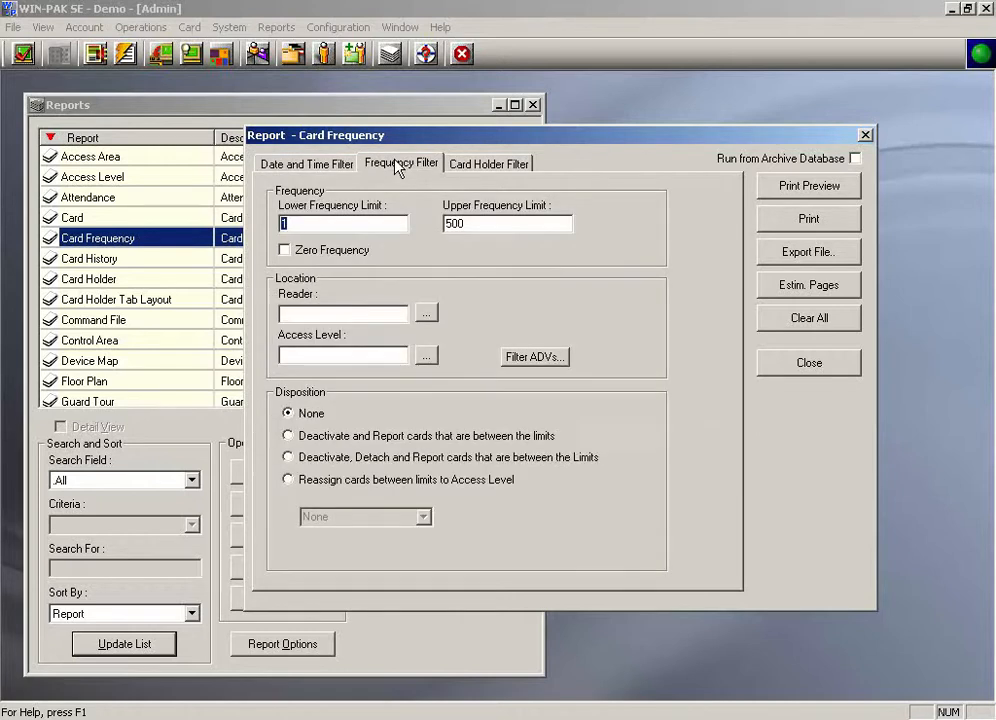
pyautogui.click(284, 250)
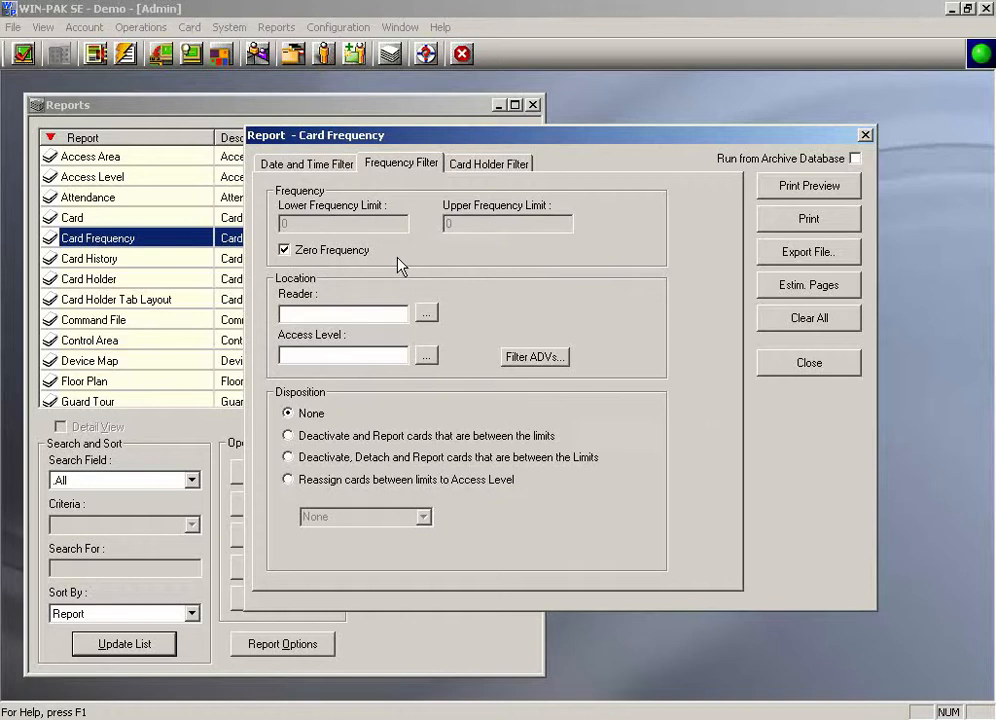
pyautogui.click(808, 192)
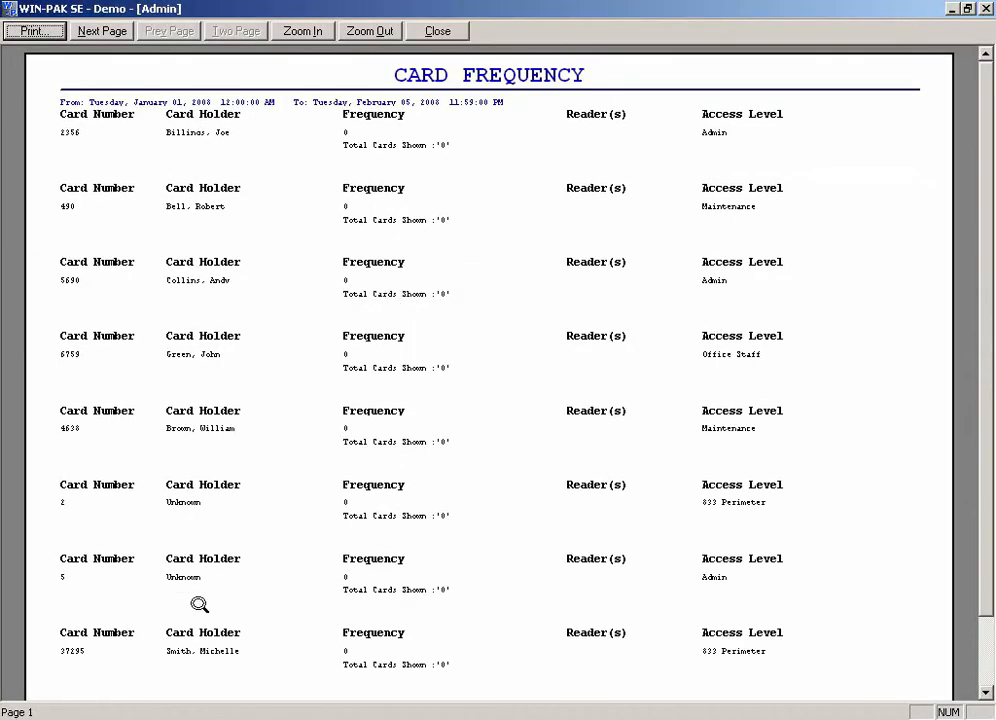
pyautogui.click(437, 31)
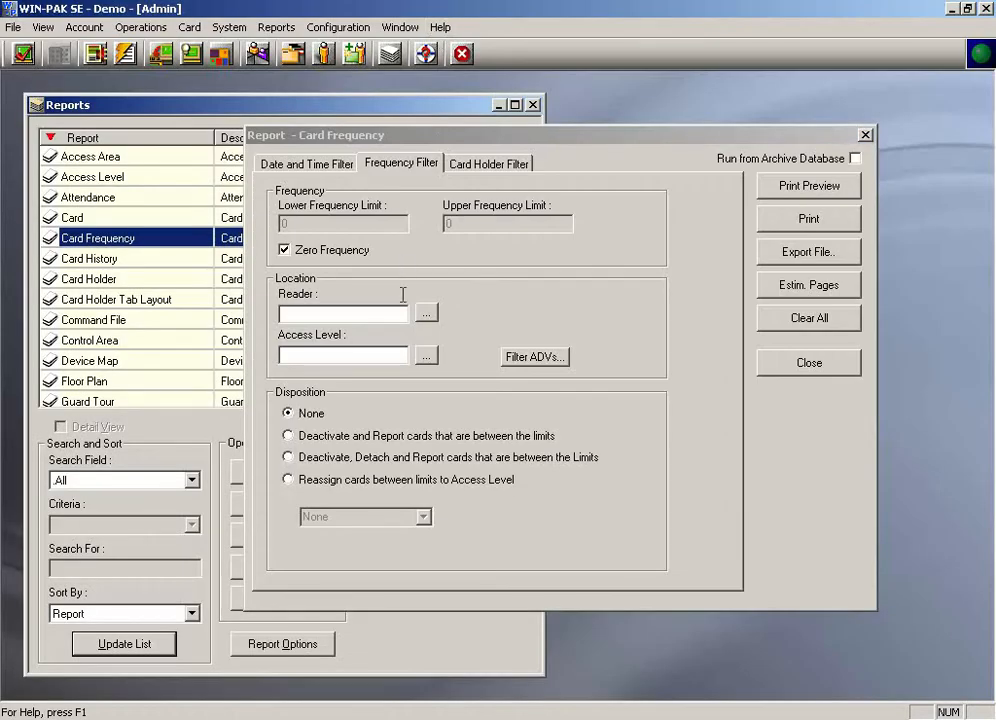
# Step: Select Accounting as the Card Frequency reader filter
pyautogui.click(428, 316)
pyautogui.click(658, 292)
pyautogui.doubleClick(440, 346)
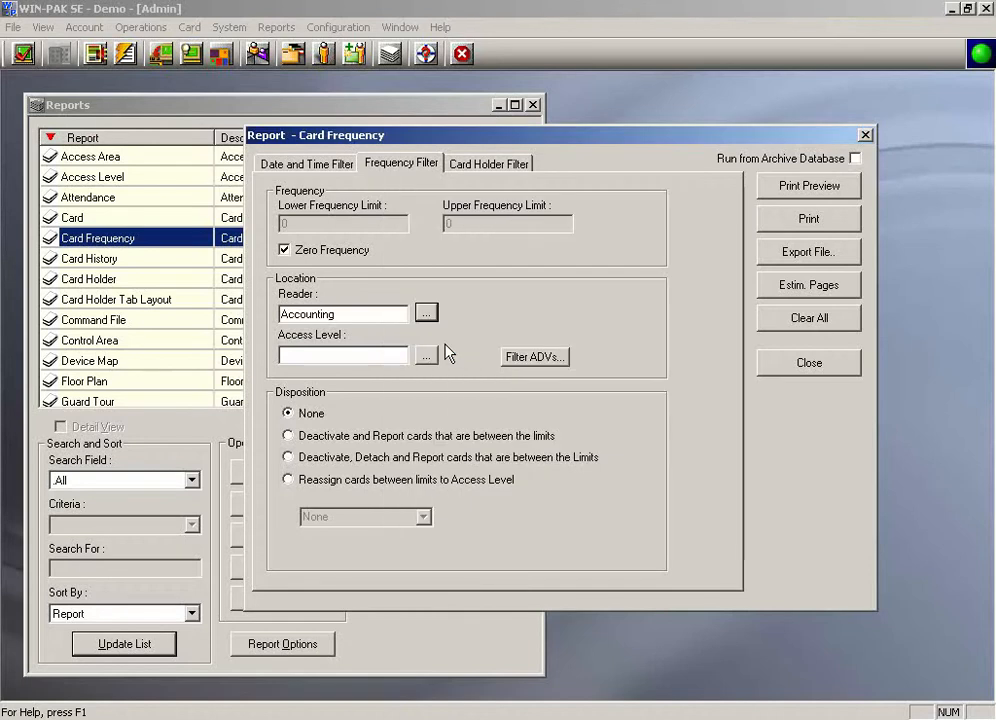
# Step: Set the disposition to deactivate and report cards that are between the limits
pyautogui.click(288, 479)
pyautogui.click(345, 516)
pyautogui.click(423, 517)
pyautogui.click(408, 543)
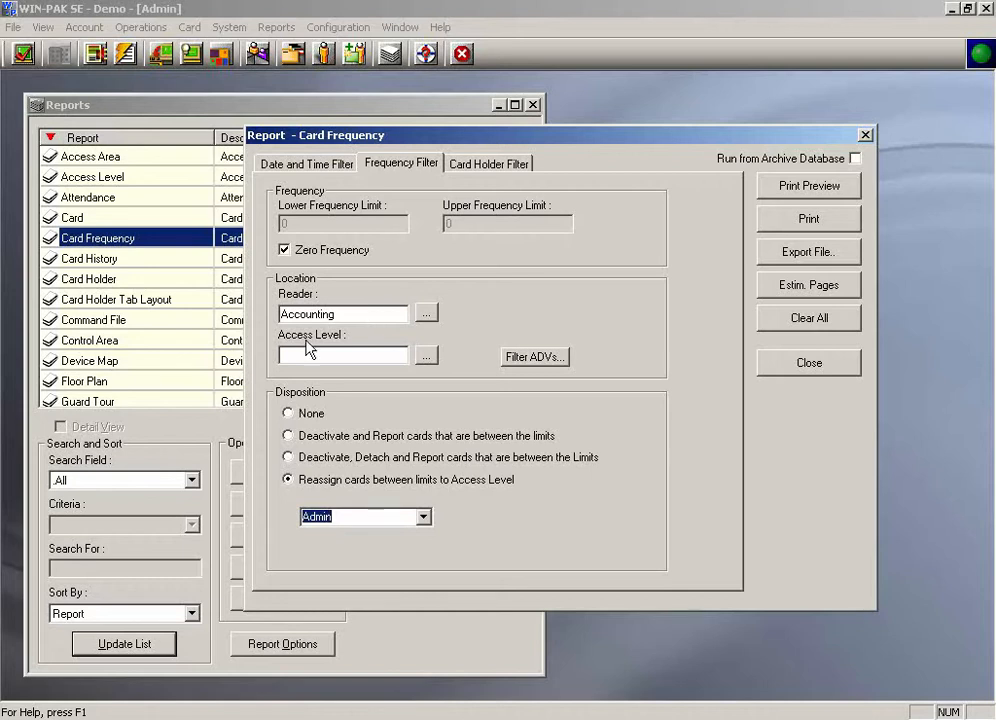
pyautogui.click(316, 437)
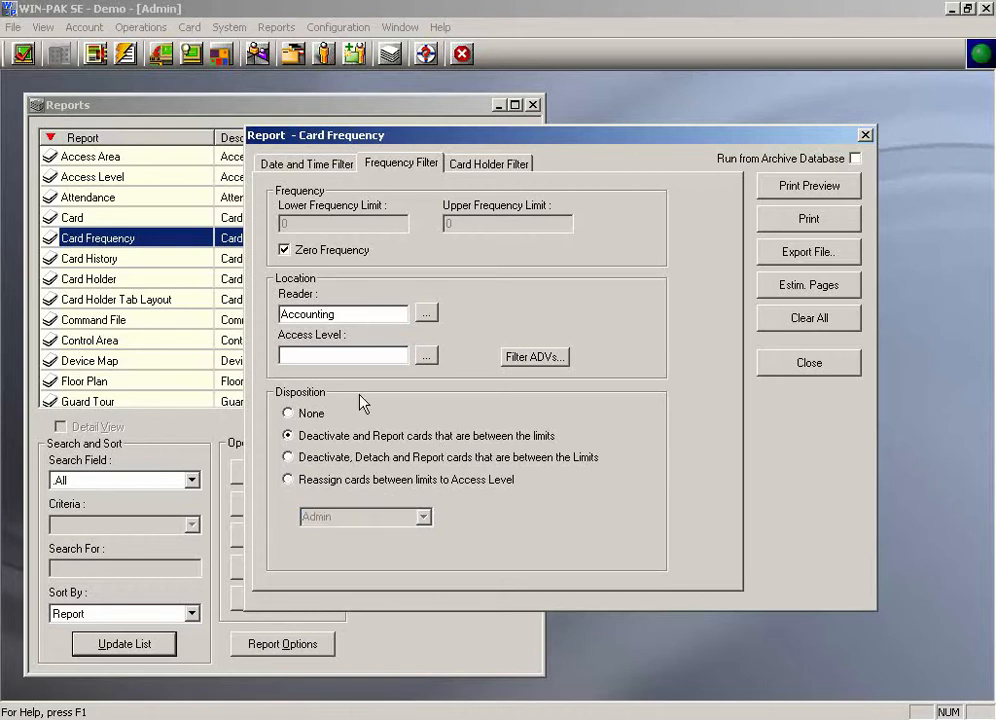
# Step: Clear the reader filter and close the Card Frequency report dialog
pyautogui.moveTo(376, 313); pyautogui.dragTo(281, 314)
pyautogui.press('Delete')
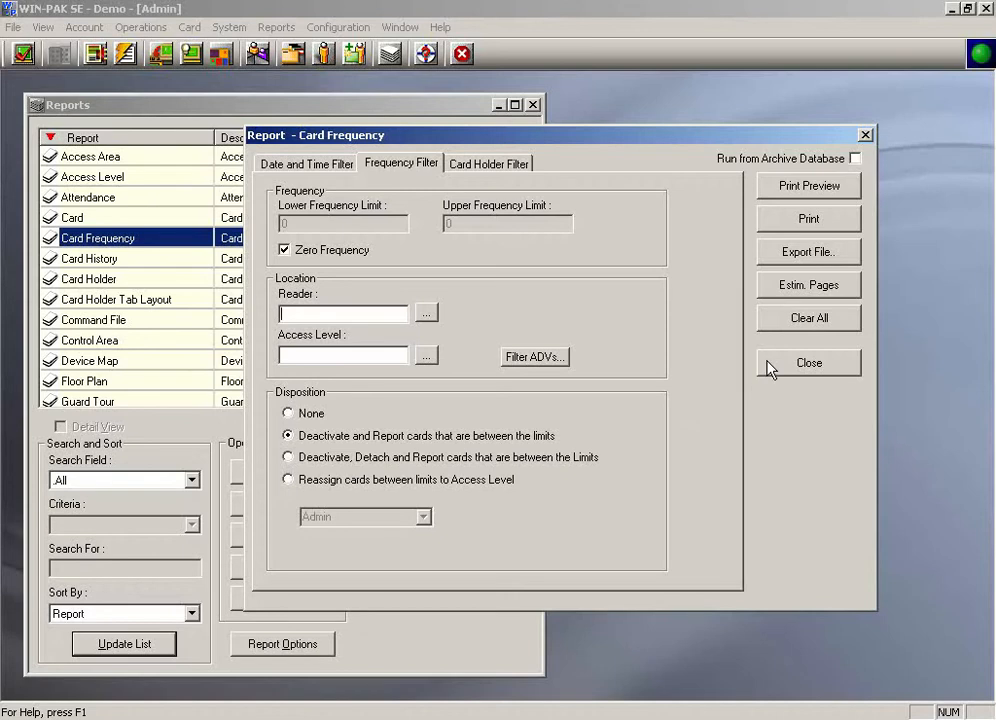
pyautogui.click(800, 366)
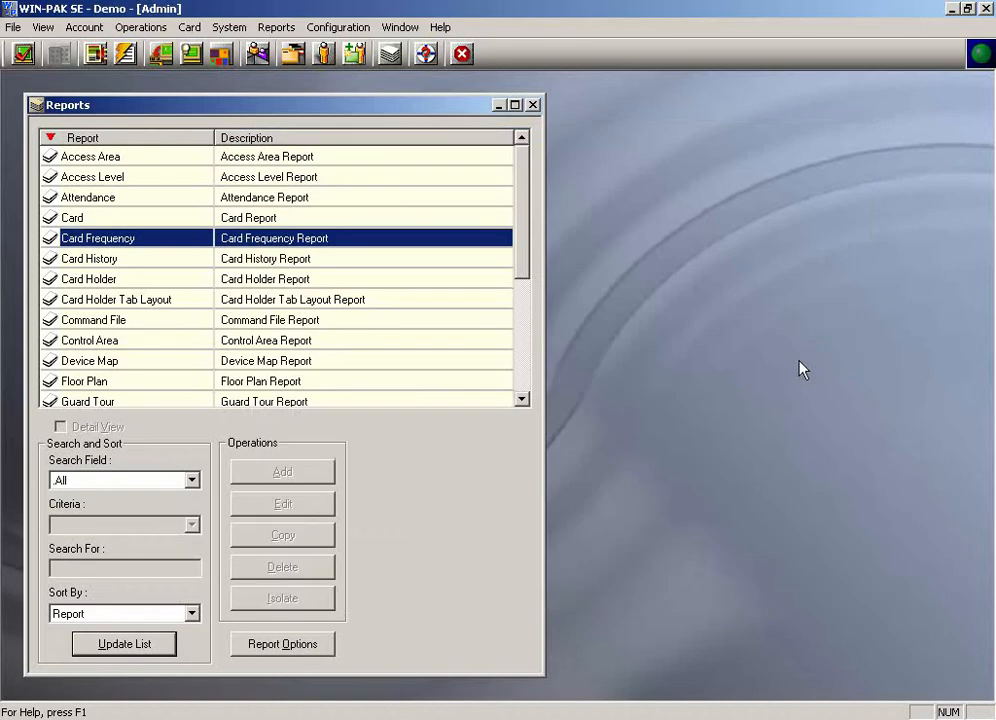
# Step: Open the Card History report's export file options, cancel them, and close the report and Reports windows
pyautogui.doubleClick(89, 258)
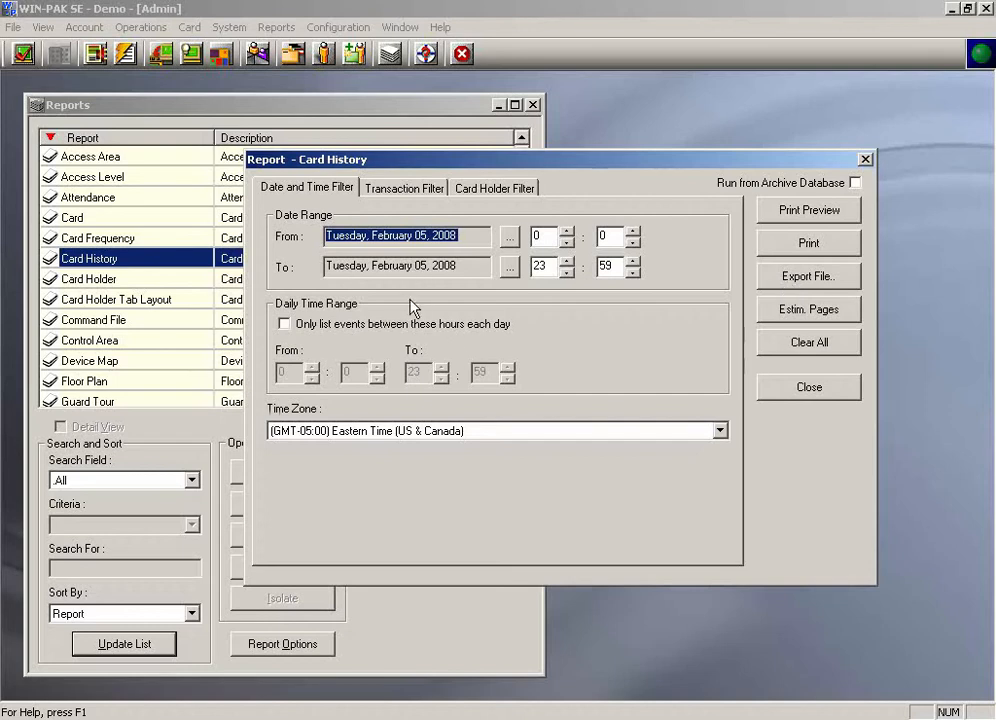
pyautogui.click(808, 278)
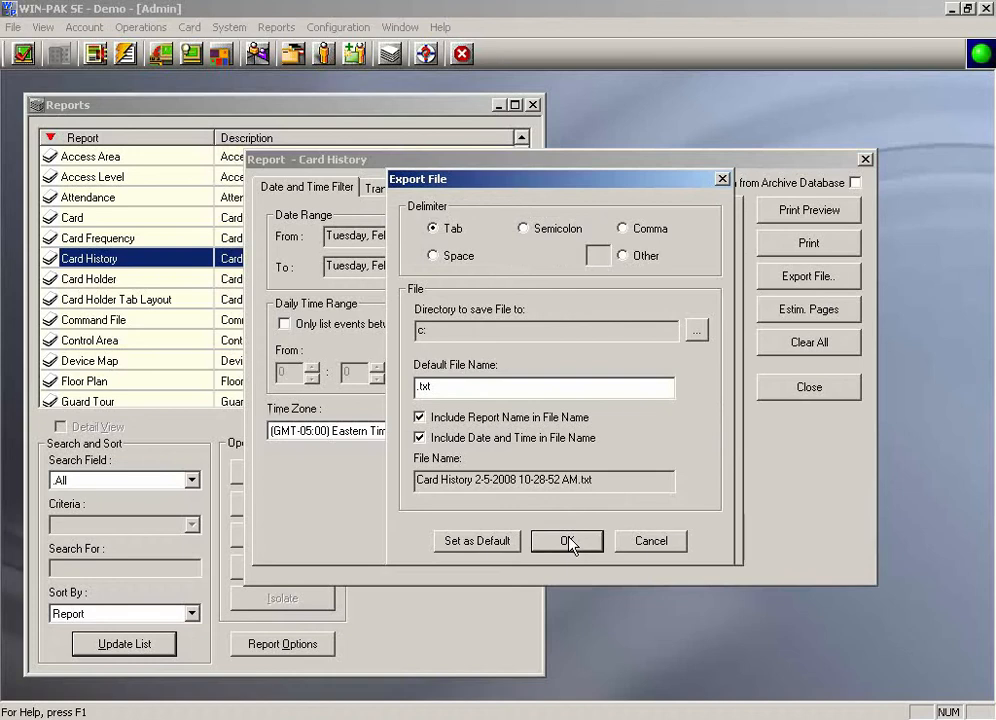
pyautogui.click(651, 541)
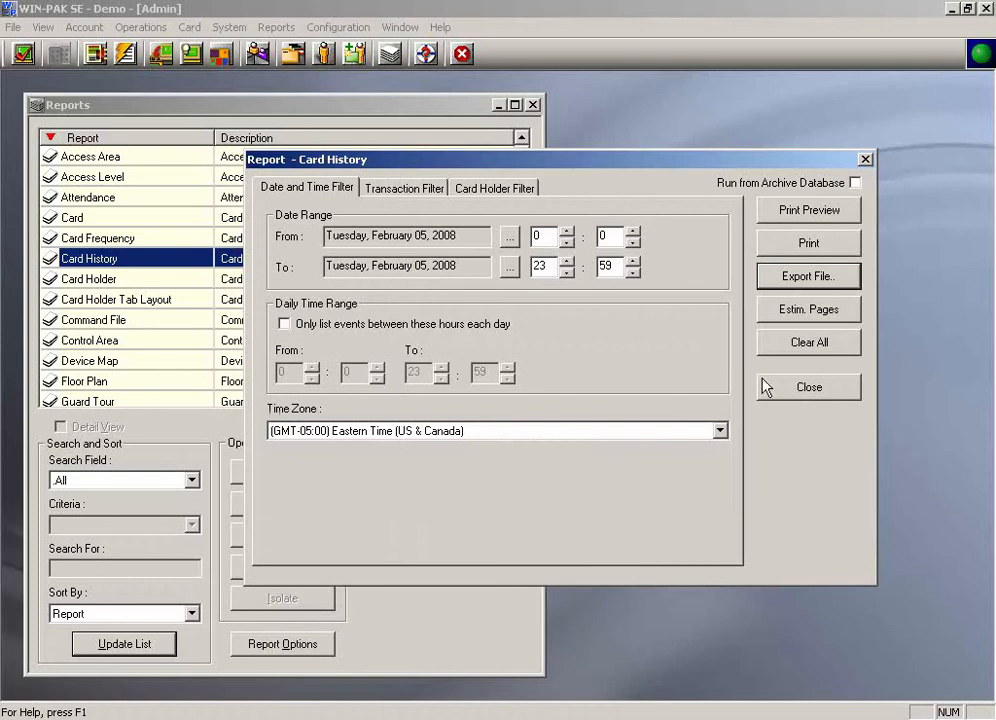
pyautogui.click(791, 390)
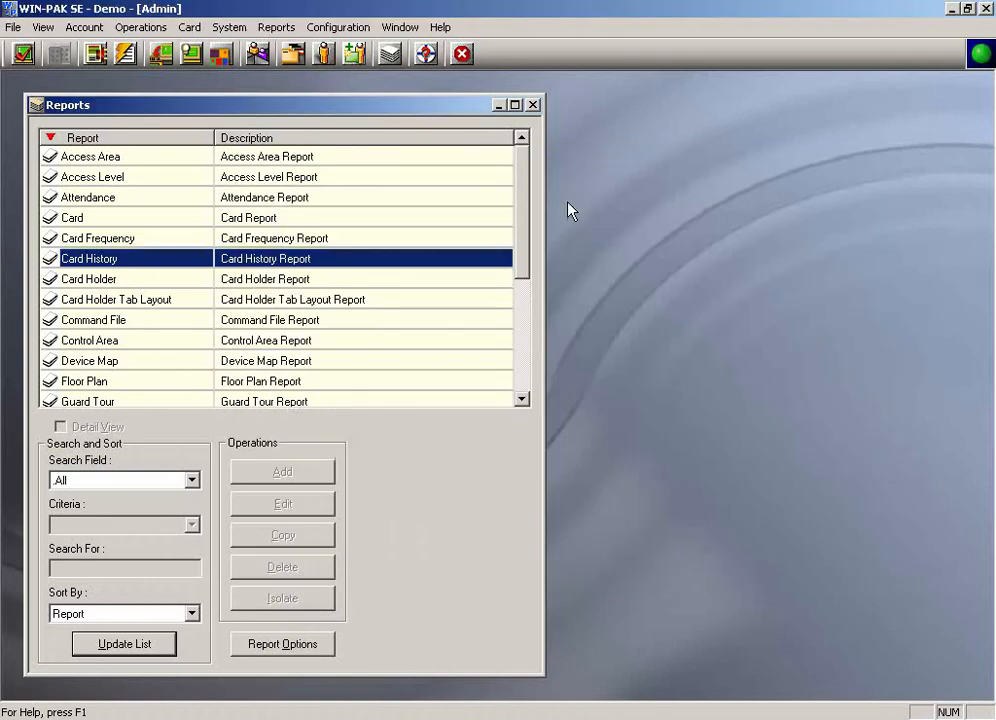
pyautogui.click(533, 105)
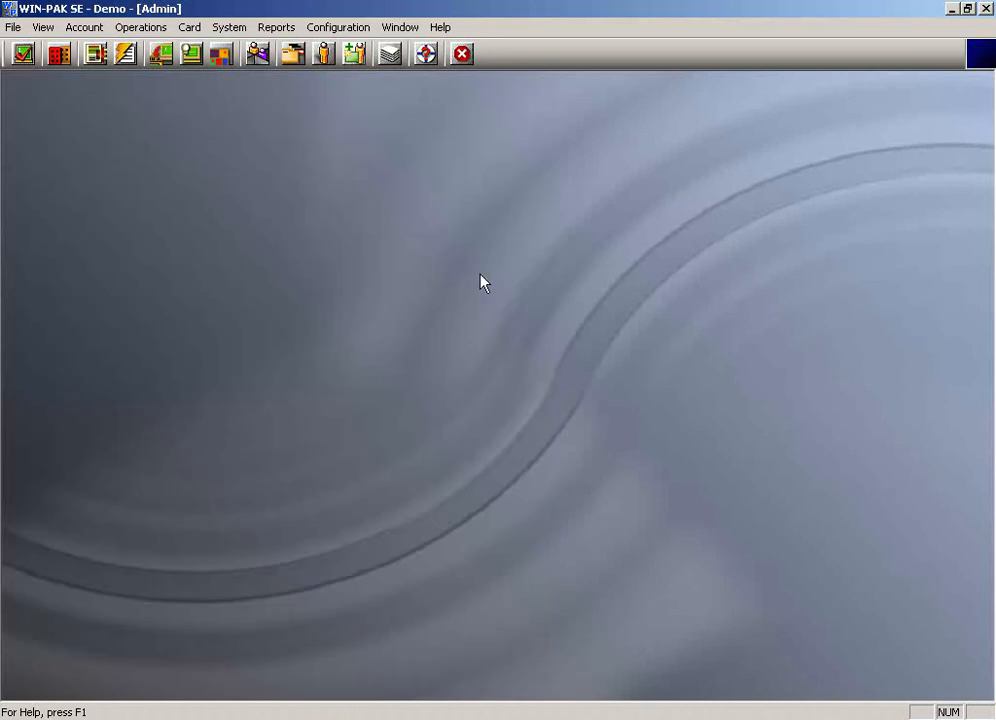